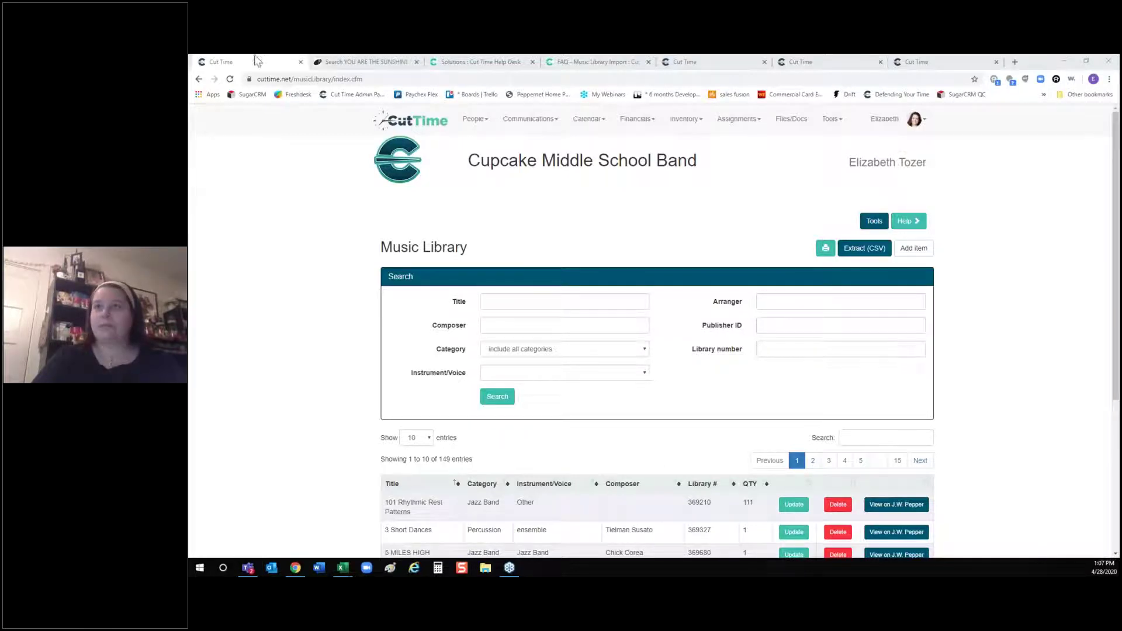
Step: Read the help desk's FAQ on Music Library Import and examine the Music Library Import Template workbook in Excel
{"action": "left_click", "coordinate": [261, 173]}
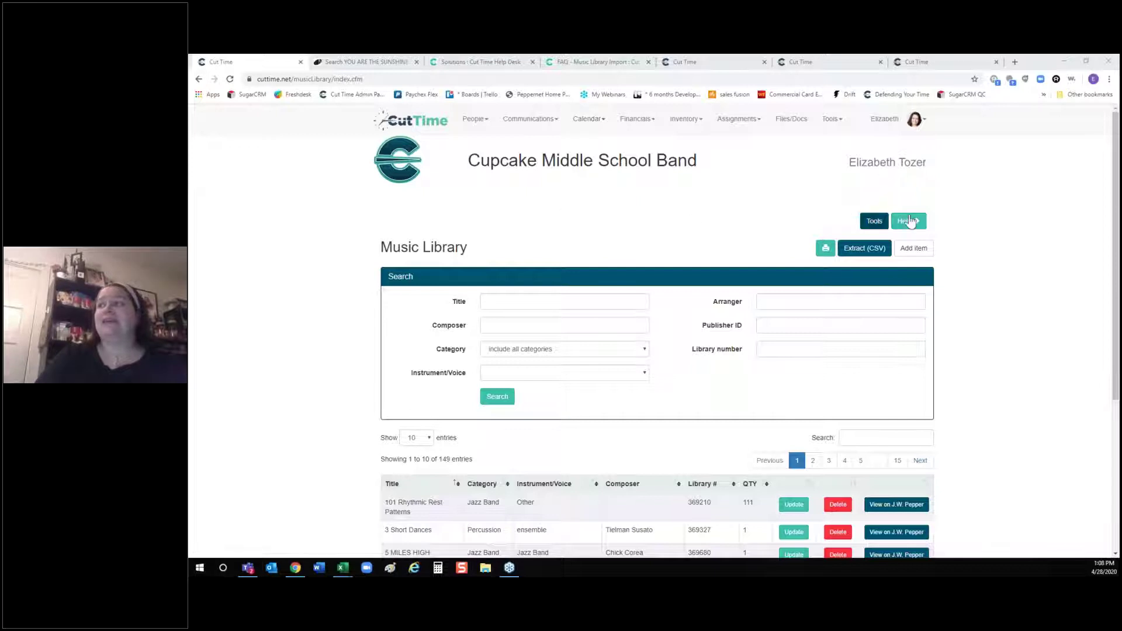
{"action": "left_click", "coordinate": [463, 64]}
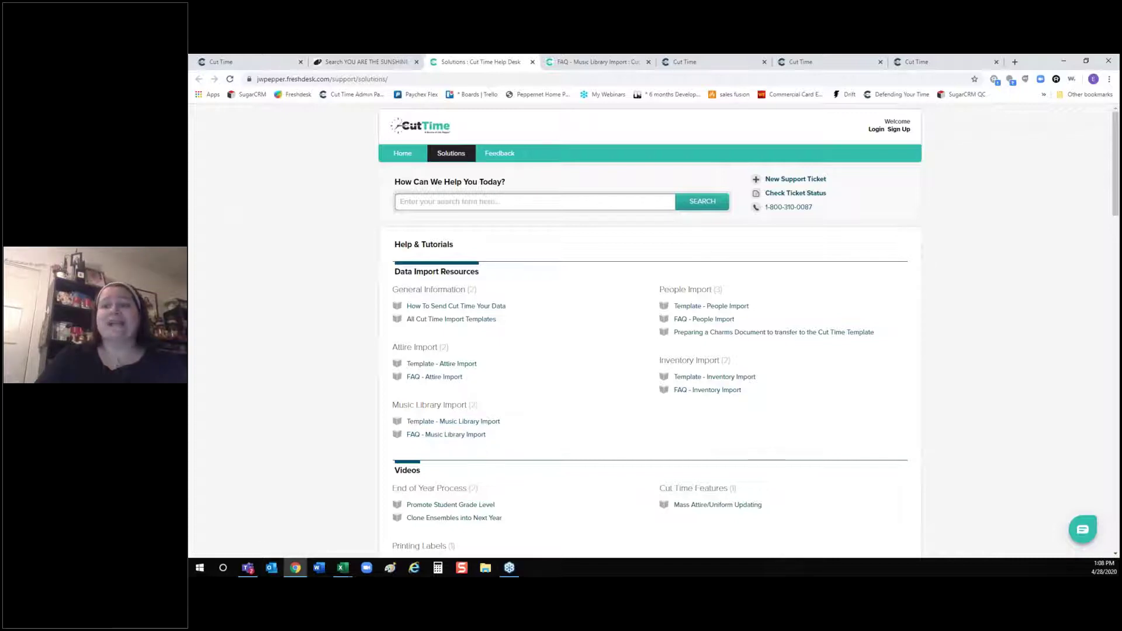
{"action": "left_click", "coordinate": [584, 65]}
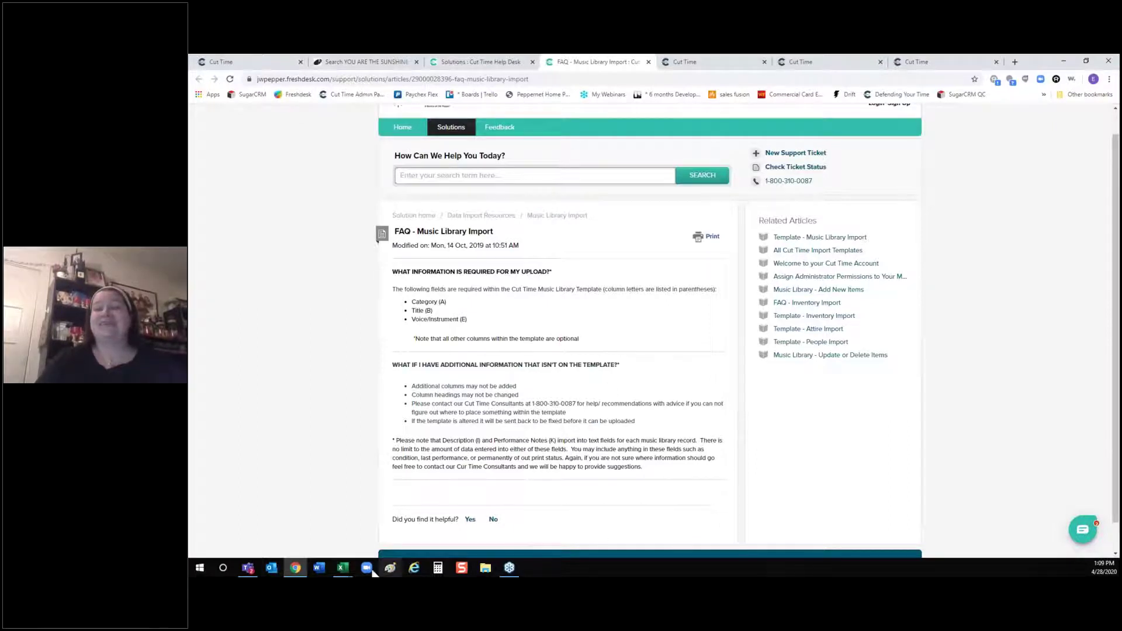
{"action": "mouse_move", "coordinate": [343, 567]}
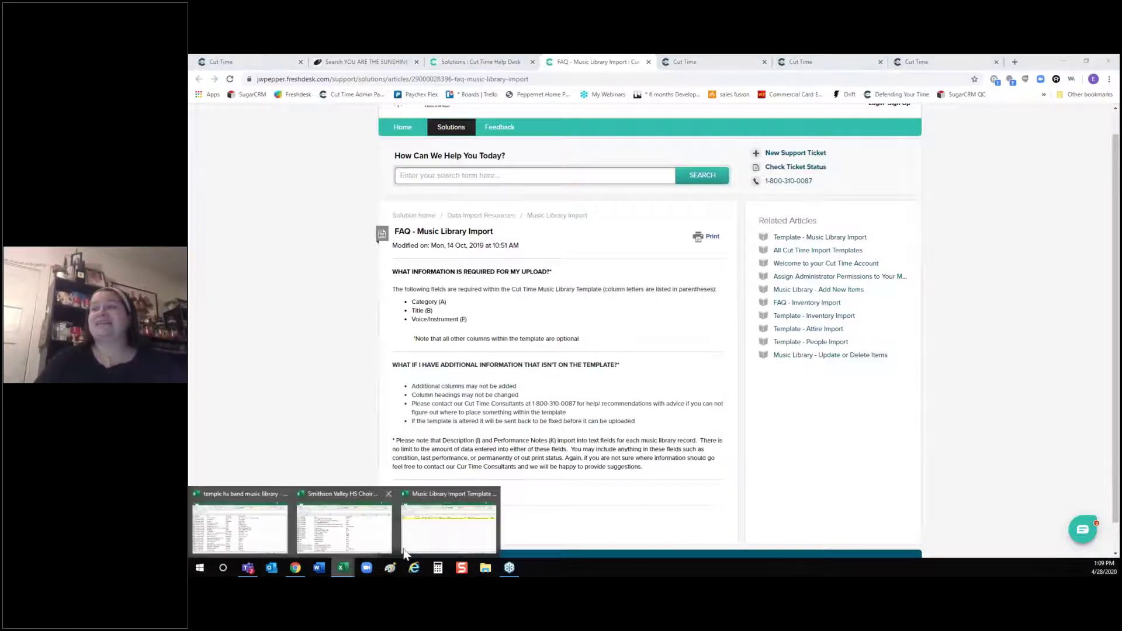
{"action": "left_click", "coordinate": [430, 538]}
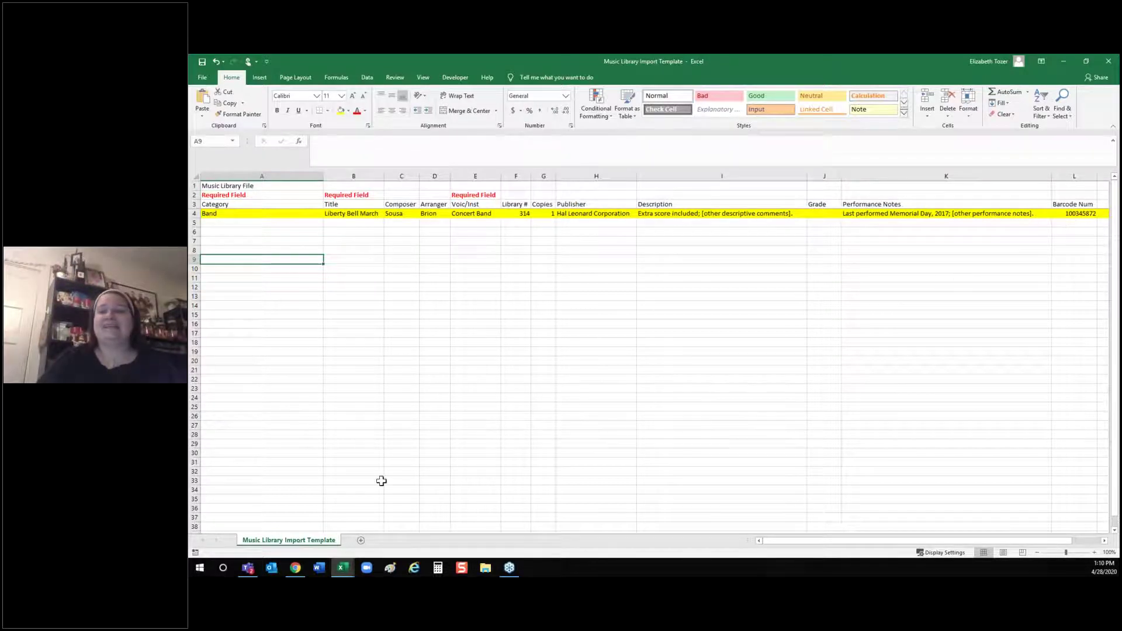
Step: Switch to Chrome and view the titles listed in the Cut Time music library
{"action": "left_click", "coordinate": [295, 568]}
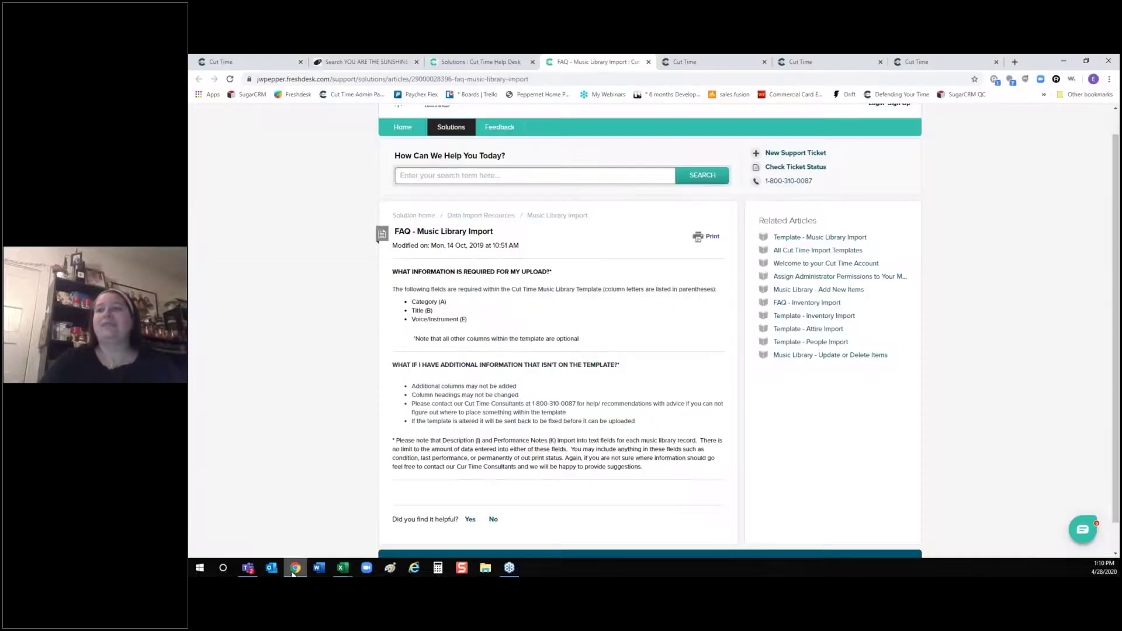
{"action": "left_click", "coordinate": [239, 59]}
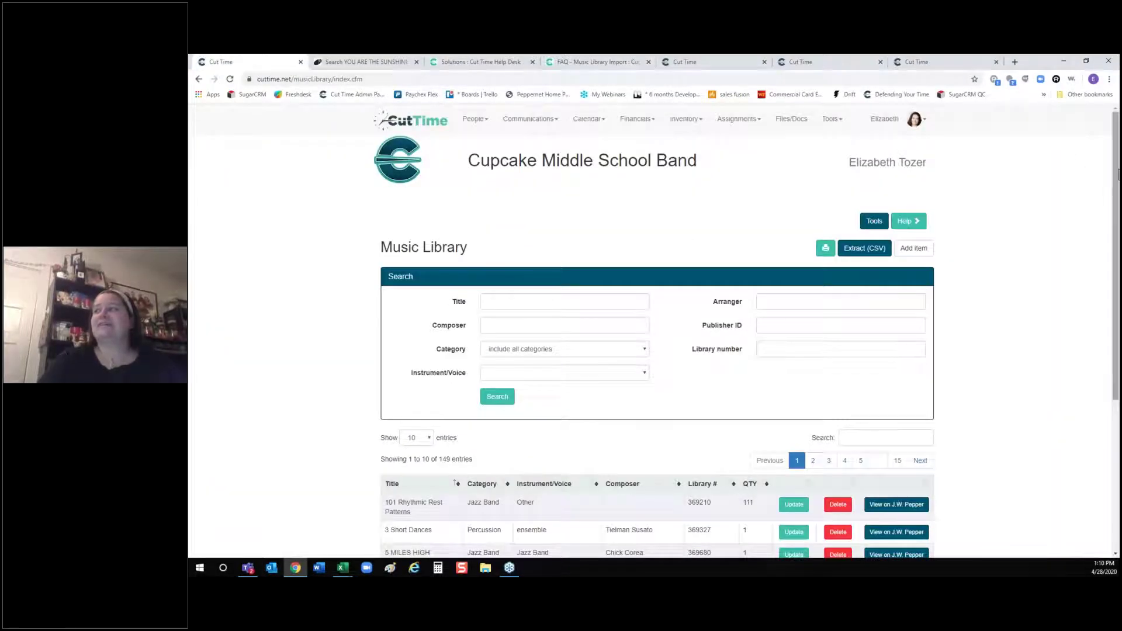
{"action": "left_click_drag", "start_coordinate": [1118, 178], "coordinate": [1117, 236]}
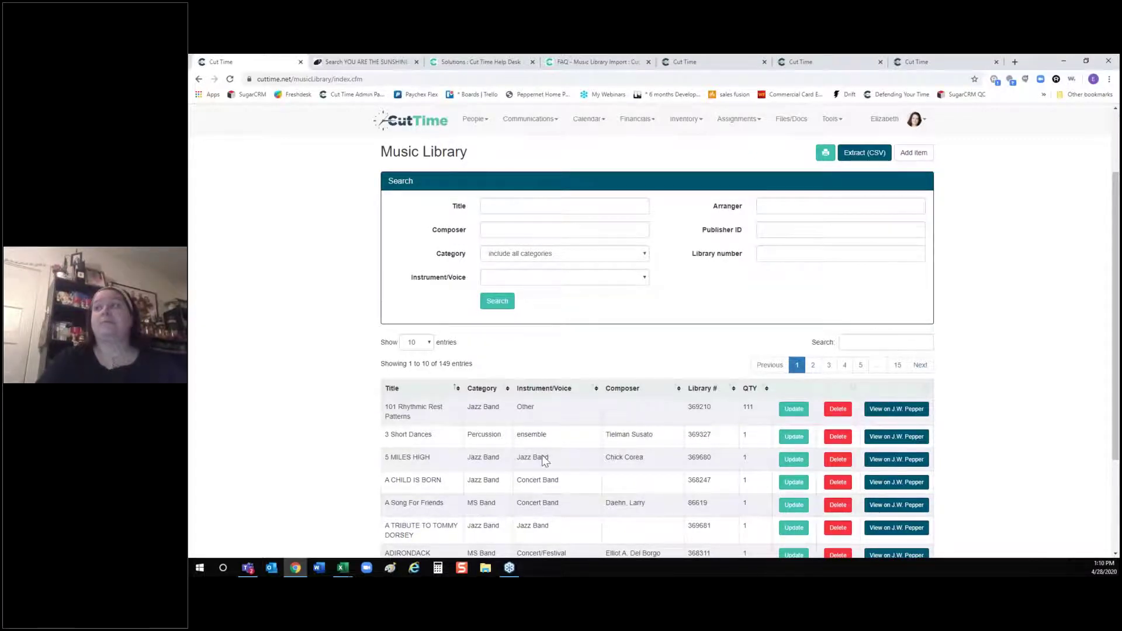
Step: Switch to Excel and review the categories, titles and voicings in the Smithson Valley HS Choir music library workbook
{"action": "mouse_move", "coordinate": [342, 571]}
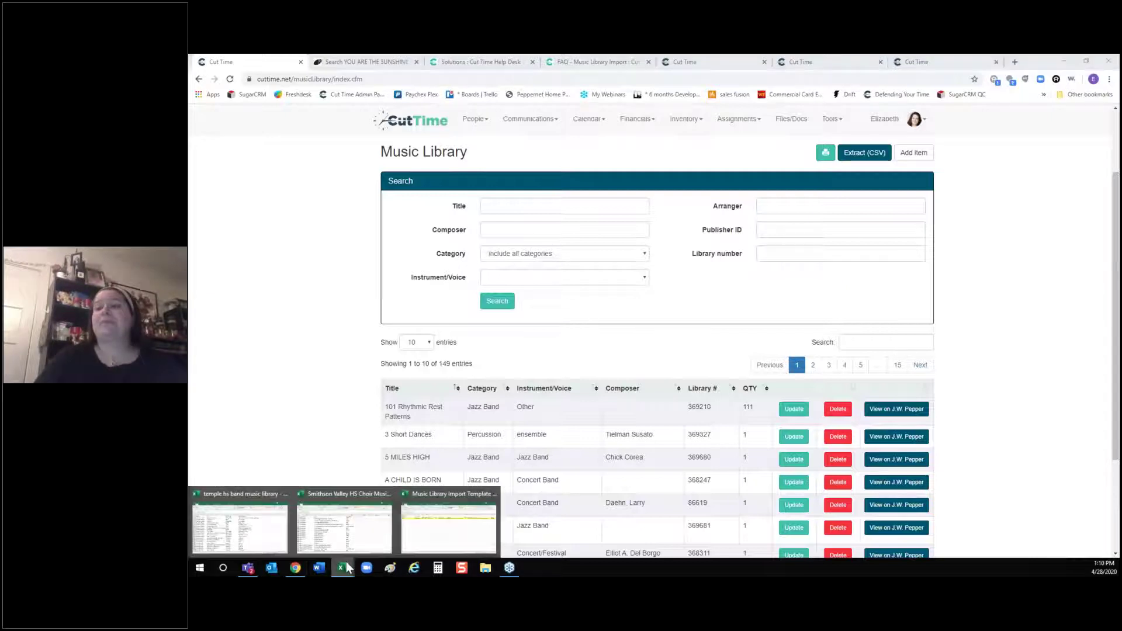
{"action": "left_click", "coordinate": [344, 538]}
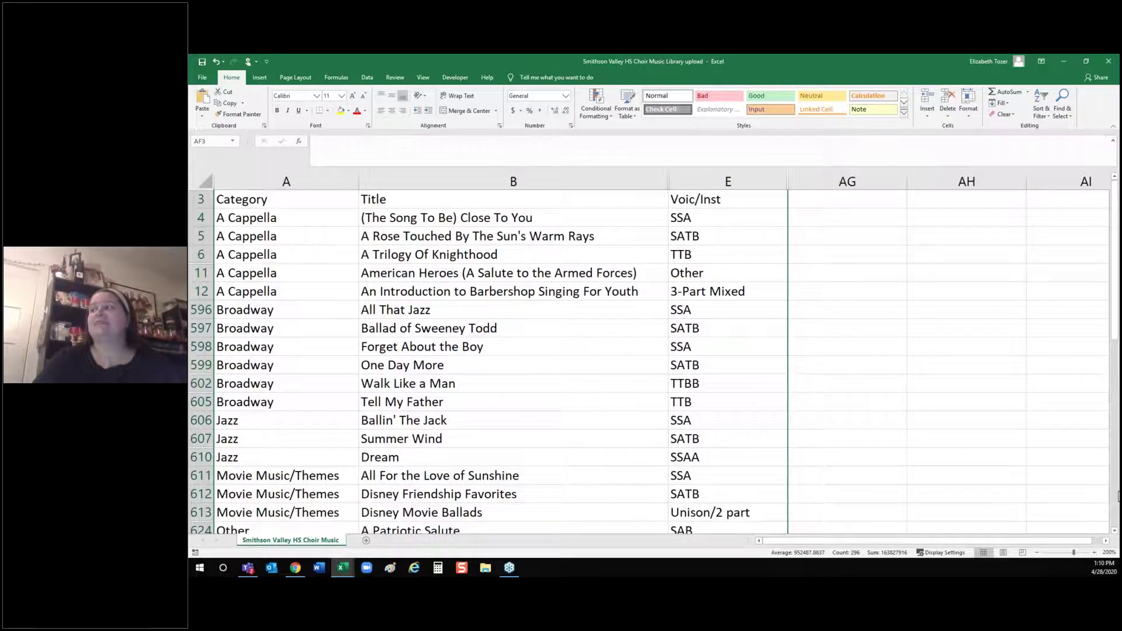
{"action": "left_click_drag", "start_coordinate": [1115, 281], "coordinate": [1115, 362]}
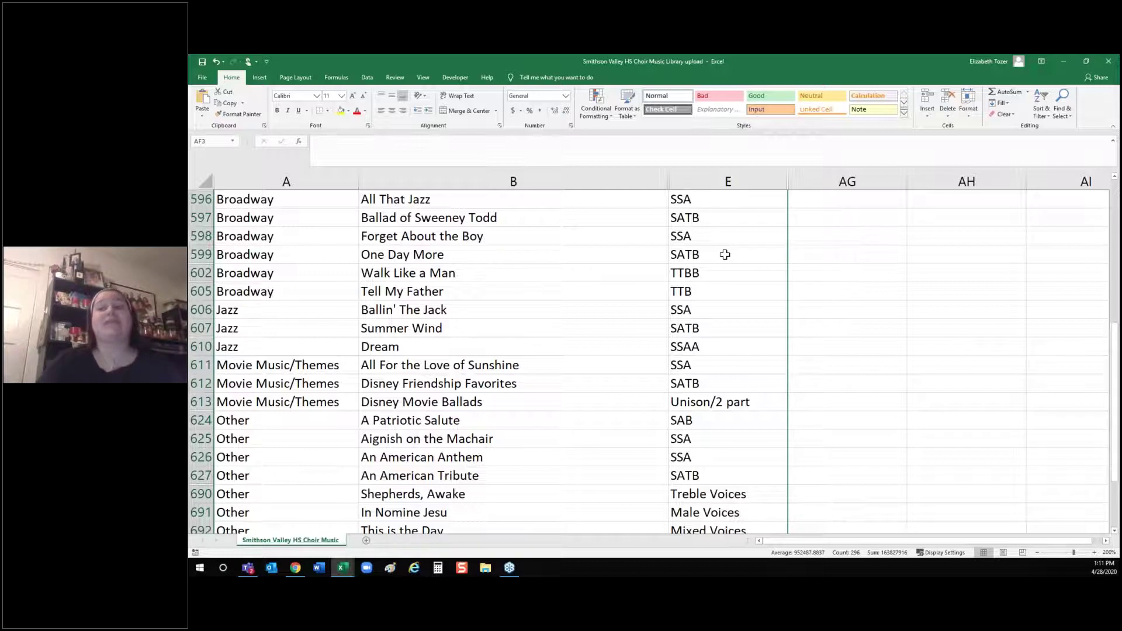
{"action": "left_click_drag", "start_coordinate": [1116, 358], "coordinate": [1115, 193]}
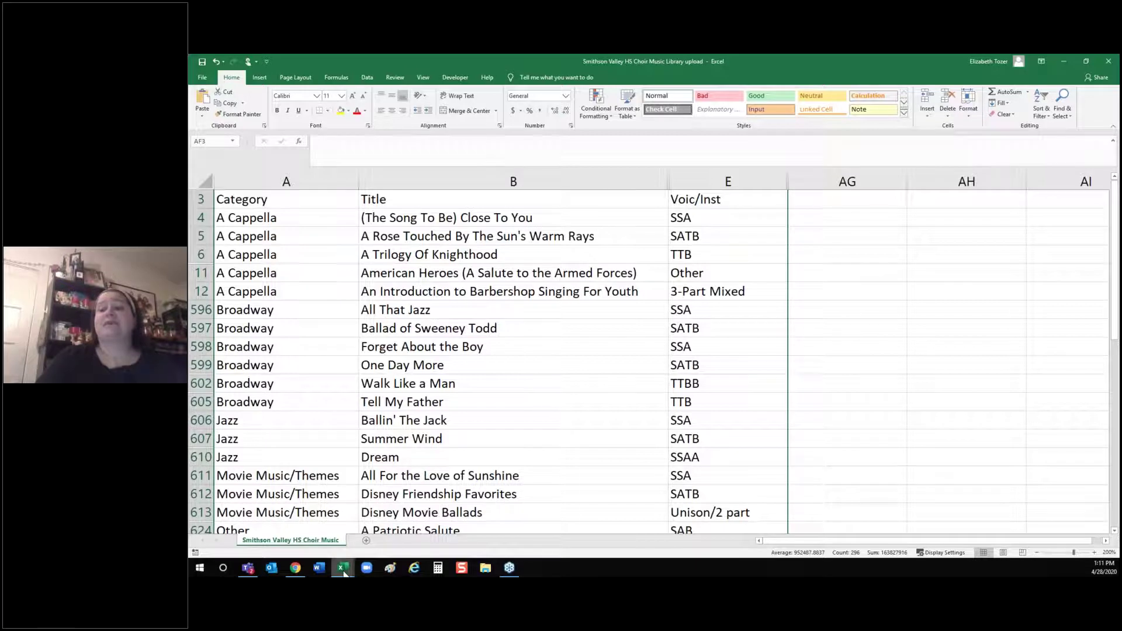
Step: Review the categories, instruments/voices and descriptions throughout the temple hs band music library workbook
{"action": "mouse_move", "coordinate": [335, 564]}
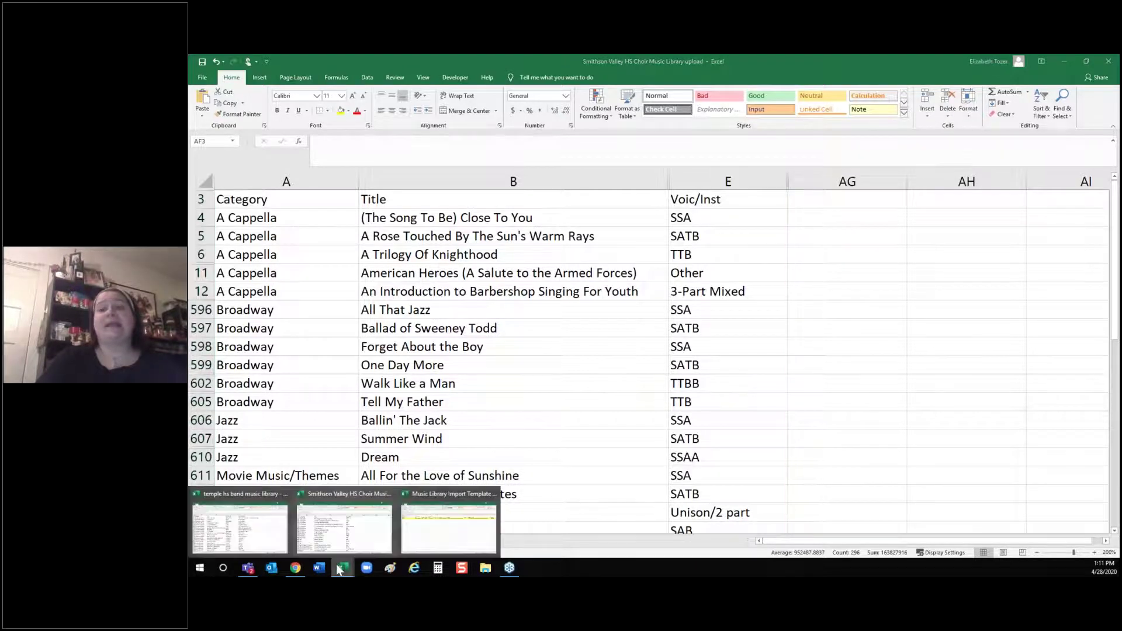
{"action": "left_click", "coordinate": [269, 545]}
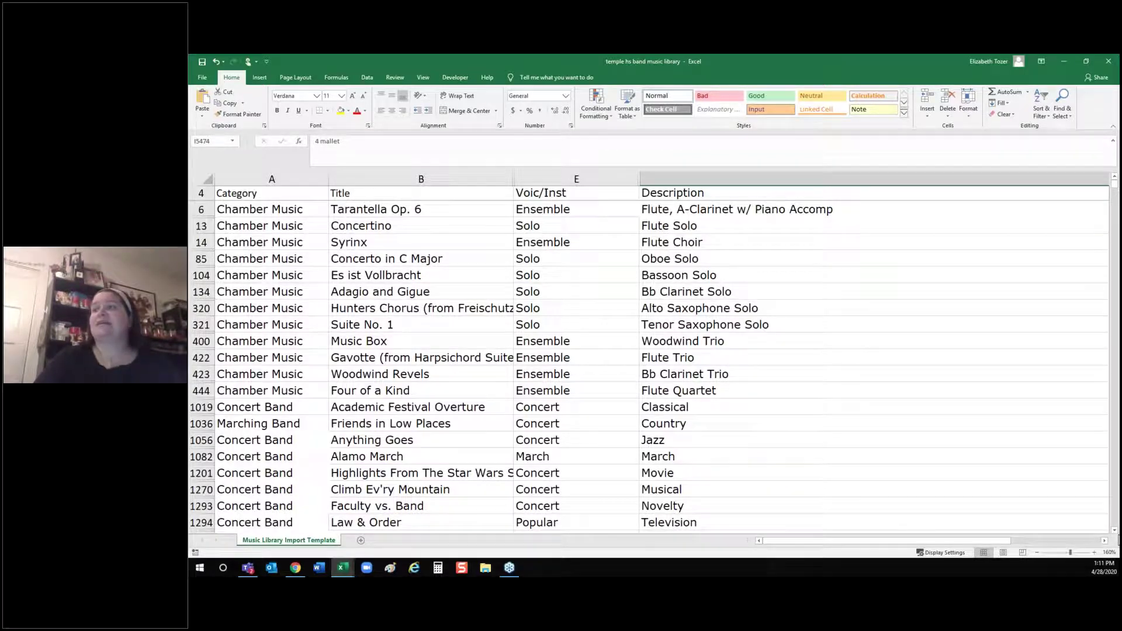
{"action": "left_click_drag", "start_coordinate": [1114, 530], "coordinate": [1114, 530]}
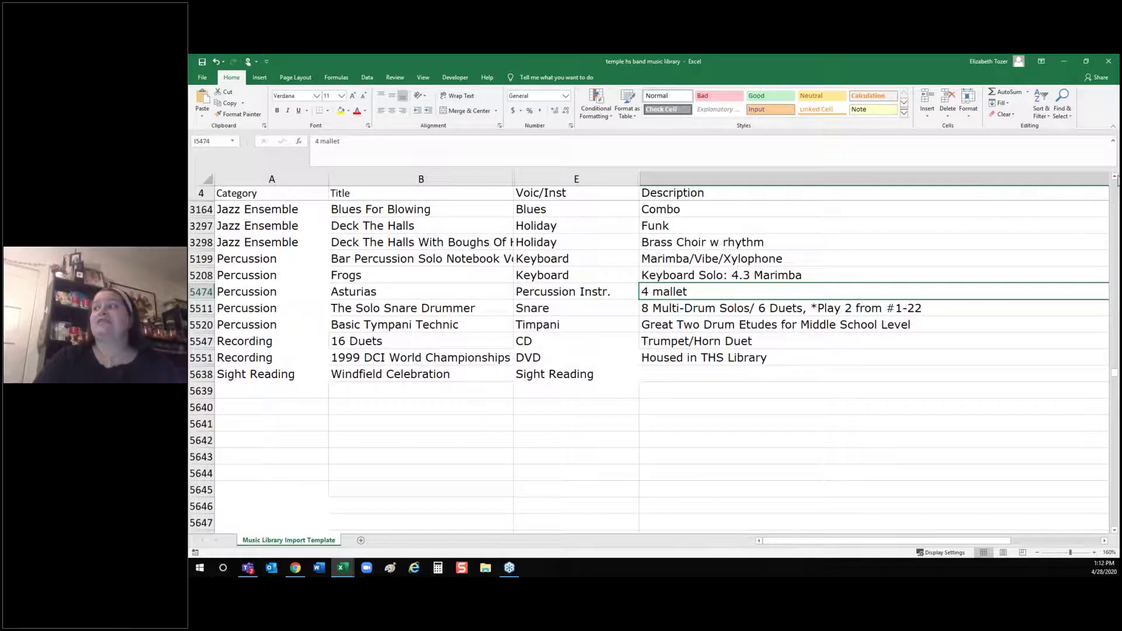
{"action": "scroll", "coordinate": [1114, 181], "scroll_direction": "up", "scroll_amount": 10}
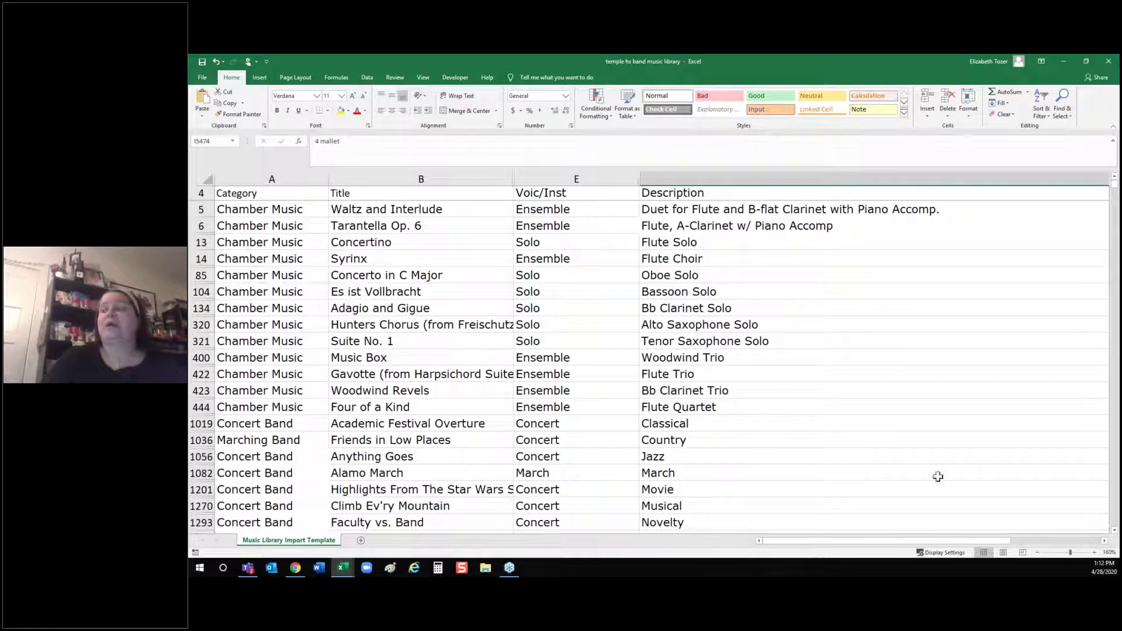
{"action": "left_click", "coordinate": [1113, 533]}
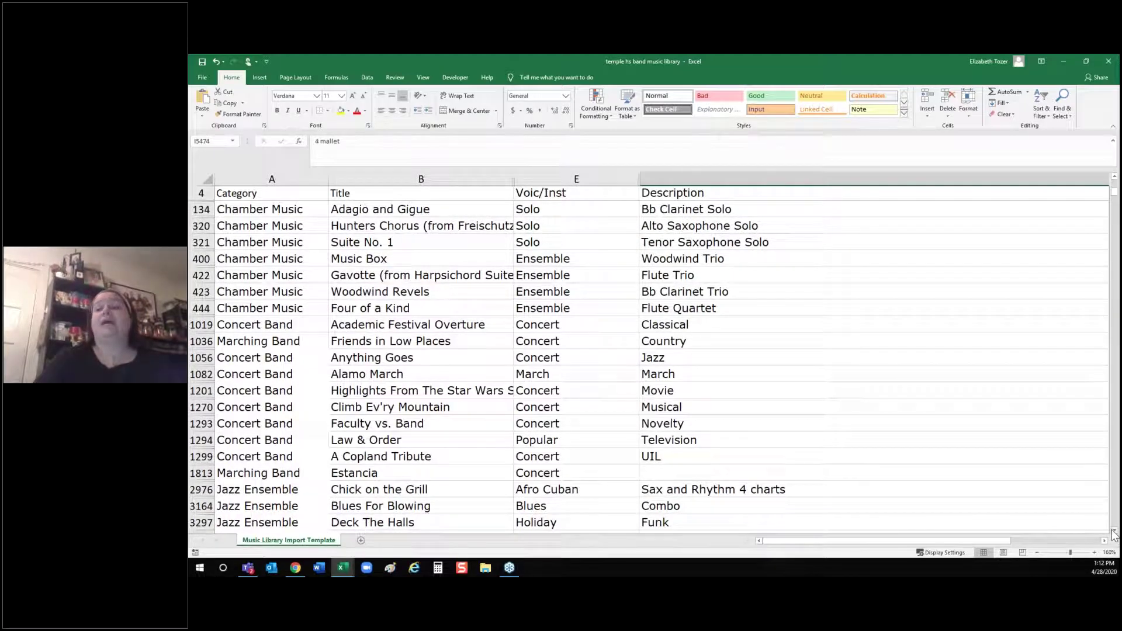
Step: Switch to Chrome and open the music library item 101 Rhythmic Rest Patterns for editing
{"action": "left_click", "coordinate": [297, 571]}
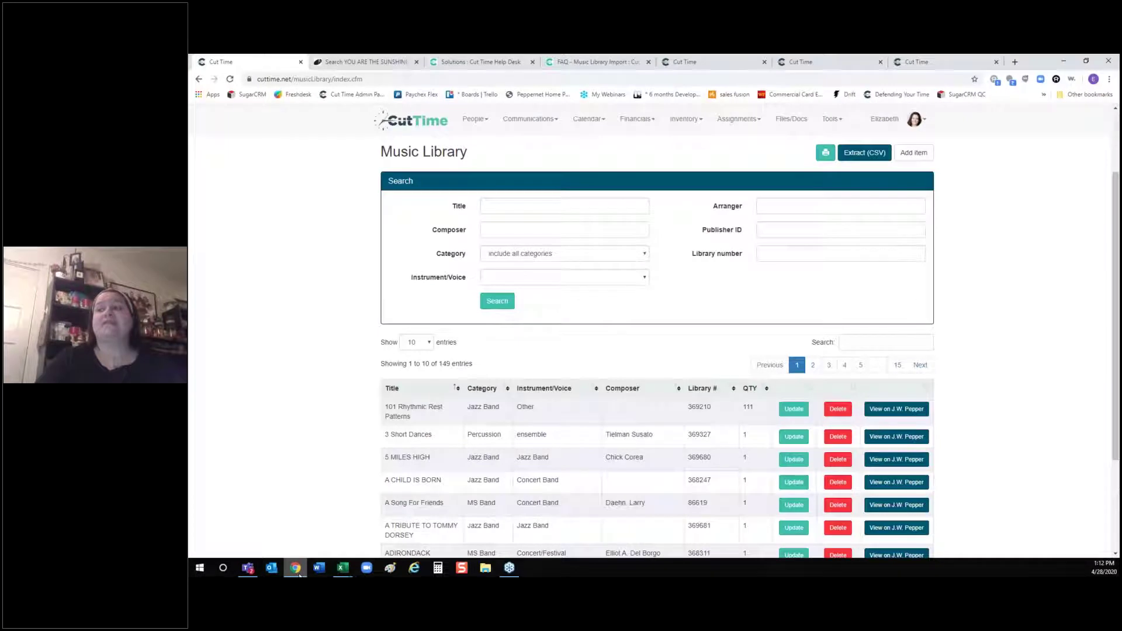
{"action": "left_click", "coordinate": [794, 410]}
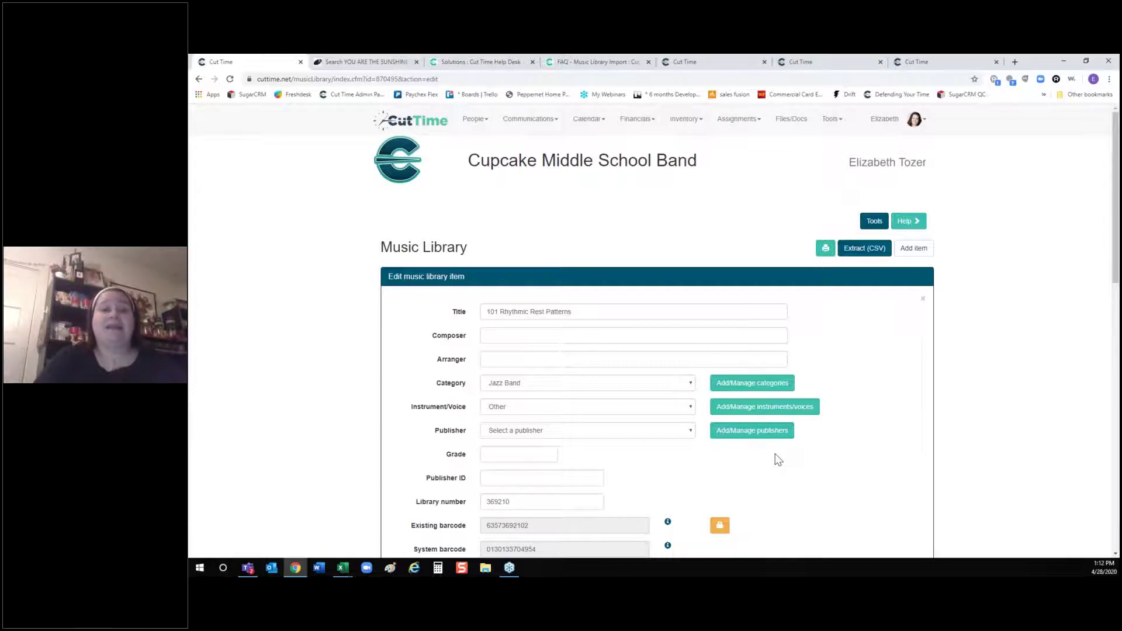
Step: Review the defined Music Library Categories and the list of Music Library Instruments/Voices with their associated categories
{"action": "left_click", "coordinate": [713, 64]}
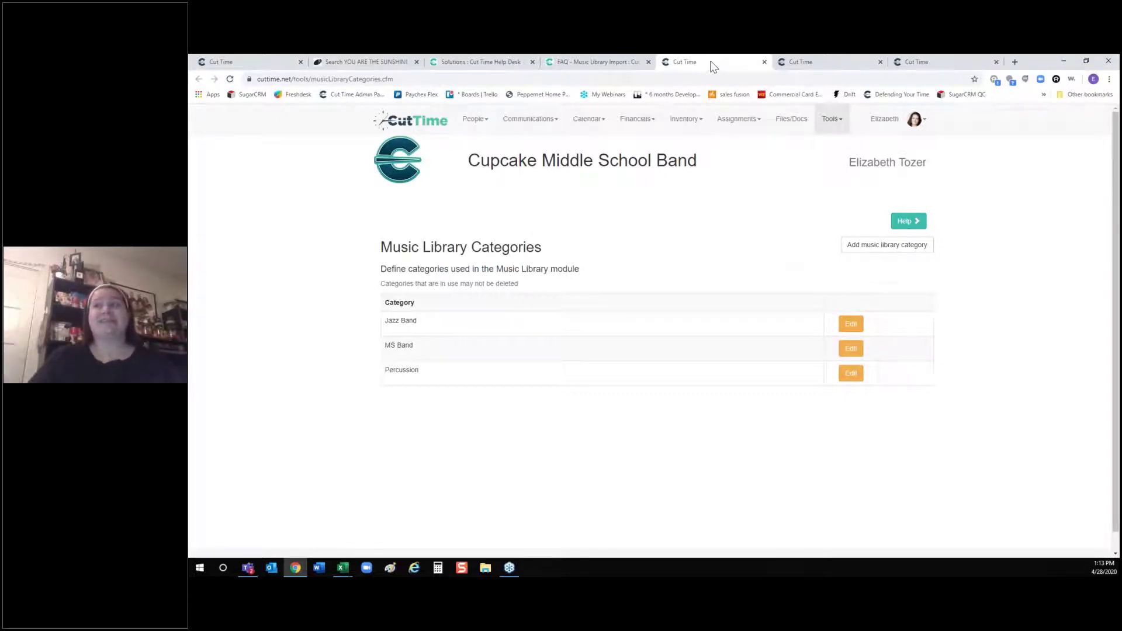
{"action": "left_click", "coordinate": [818, 63]}
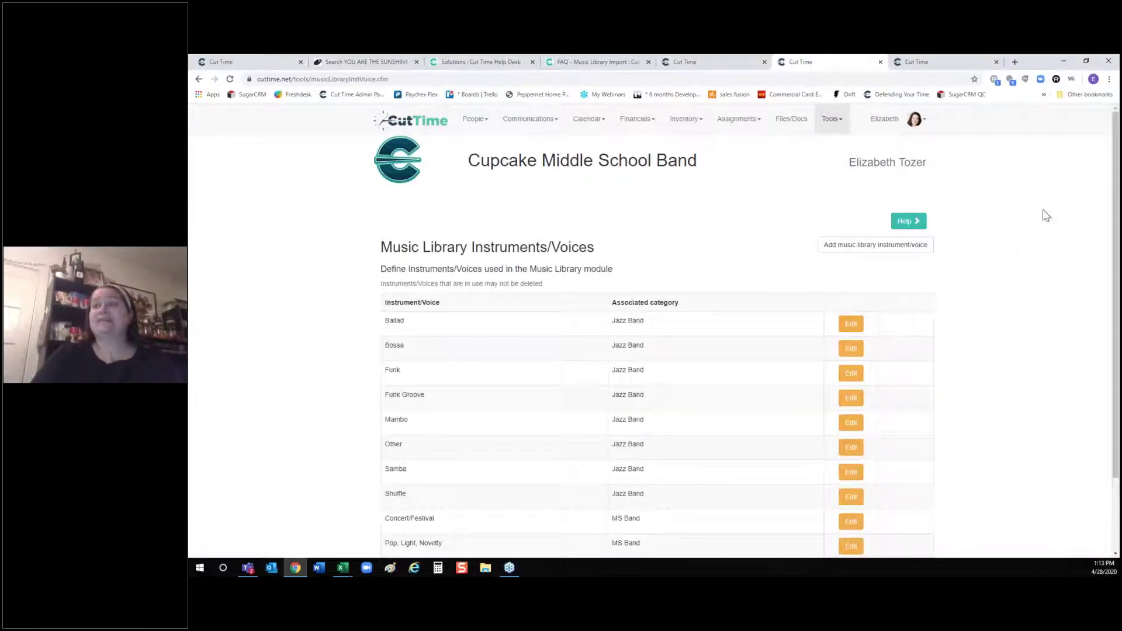
{"action": "left_click_drag", "start_coordinate": [1118, 181], "coordinate": [1118, 254]}
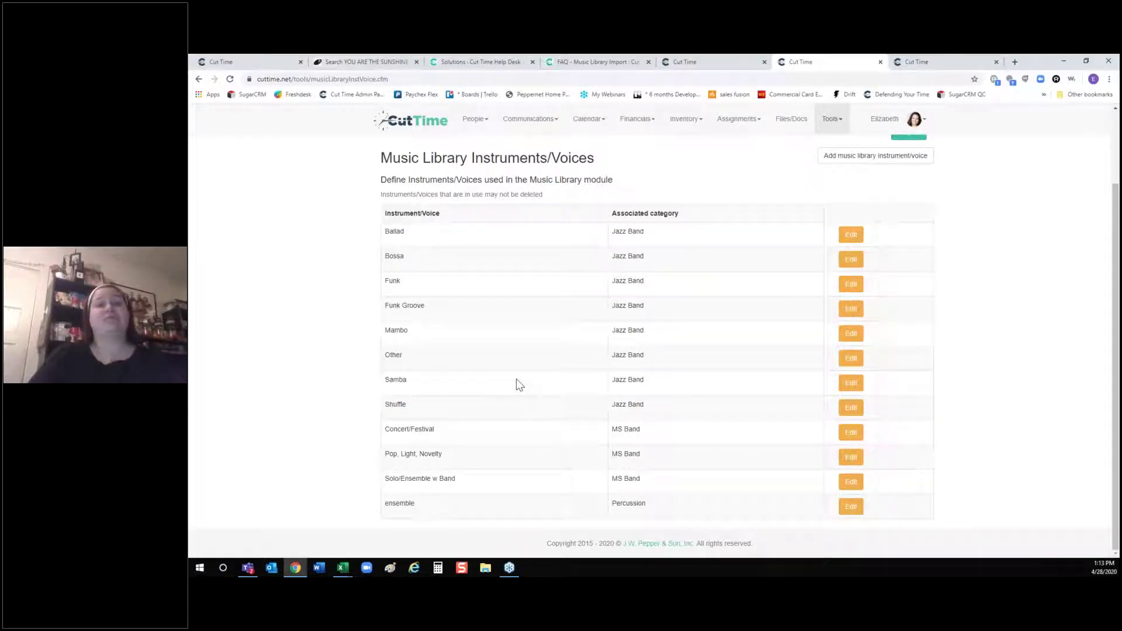
Step: Return to the music library list and search it for category Jazz Band with instrument/voice Bossa
{"action": "left_click", "coordinate": [248, 62]}
{"action": "left_click", "coordinate": [199, 79]}
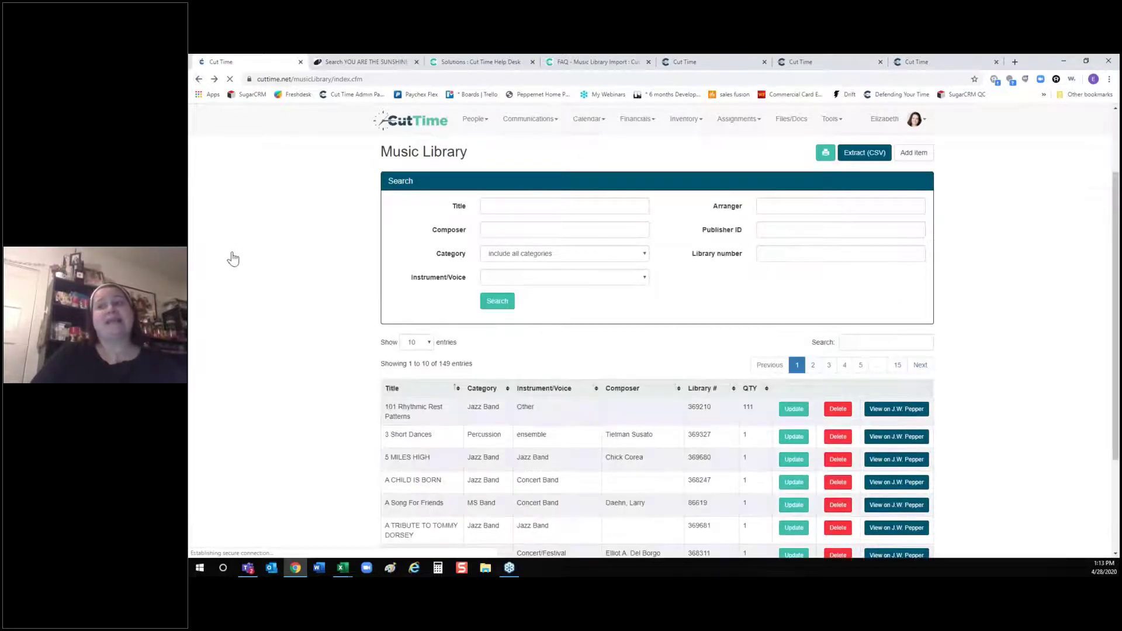
{"action": "left_click", "coordinate": [506, 257]}
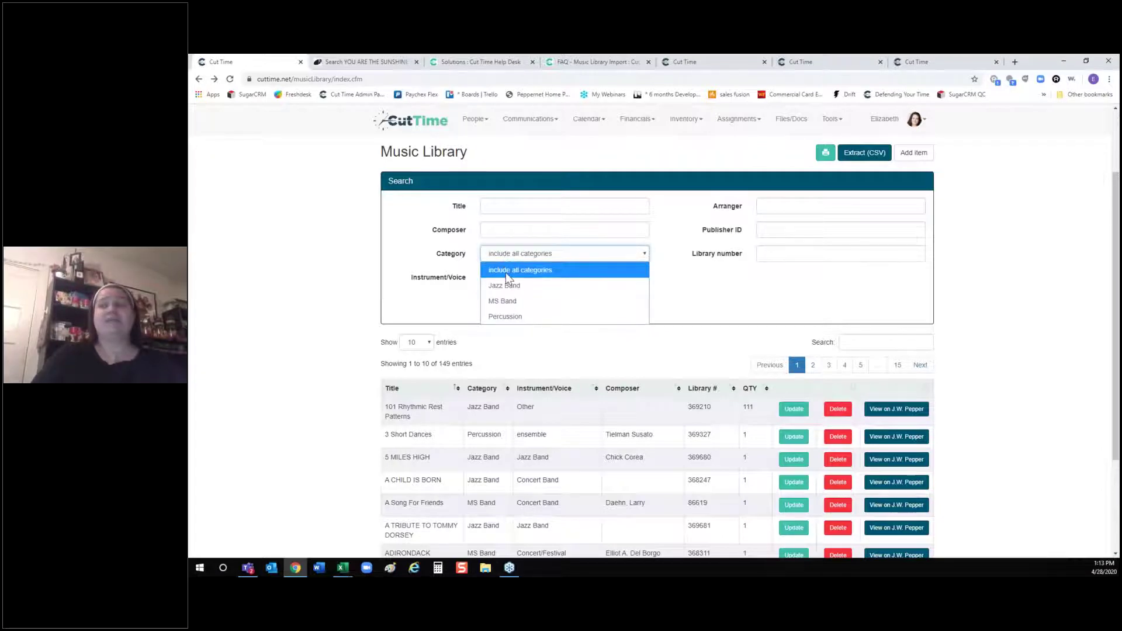
{"action": "left_click", "coordinate": [506, 285]}
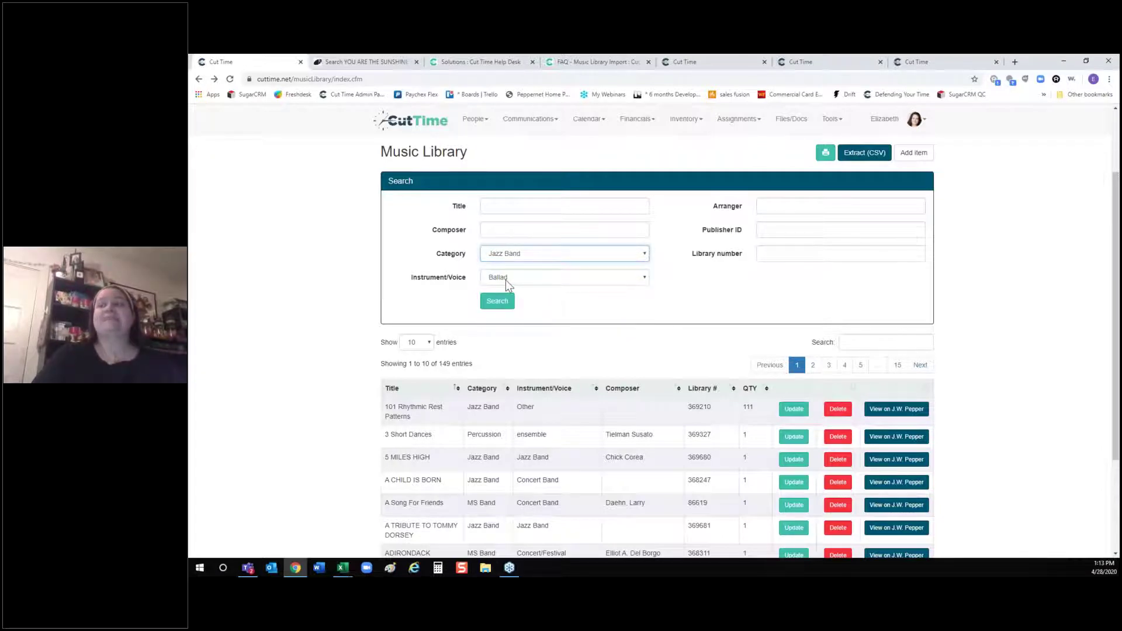
{"action": "left_click", "coordinate": [506, 279]}
{"action": "left_click", "coordinate": [503, 310]}
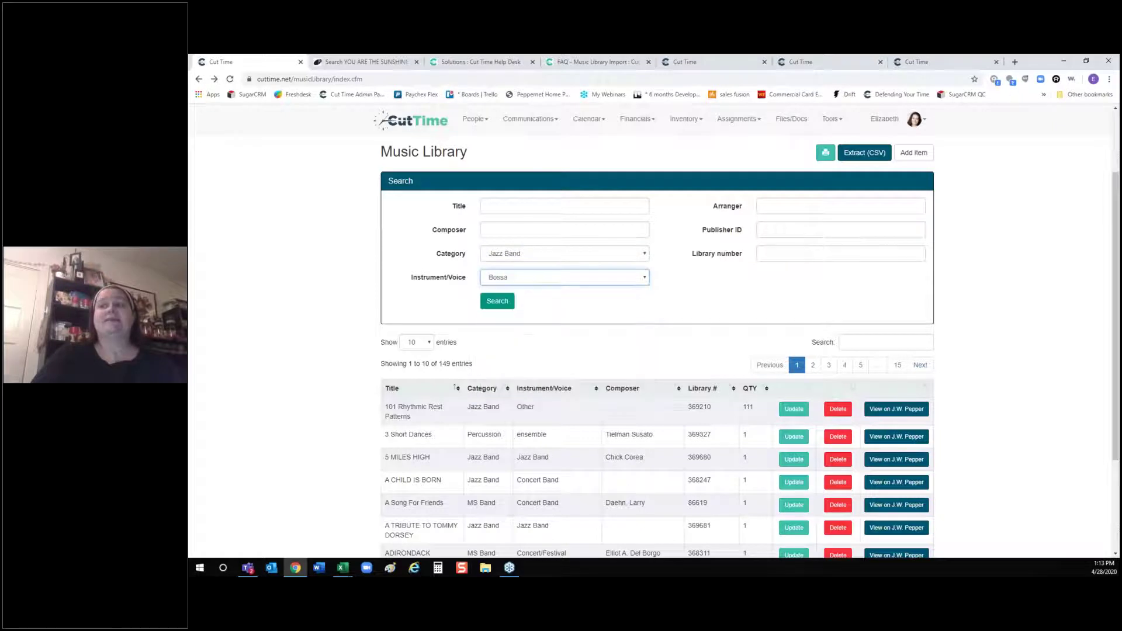
{"action": "left_click", "coordinate": [497, 302]}
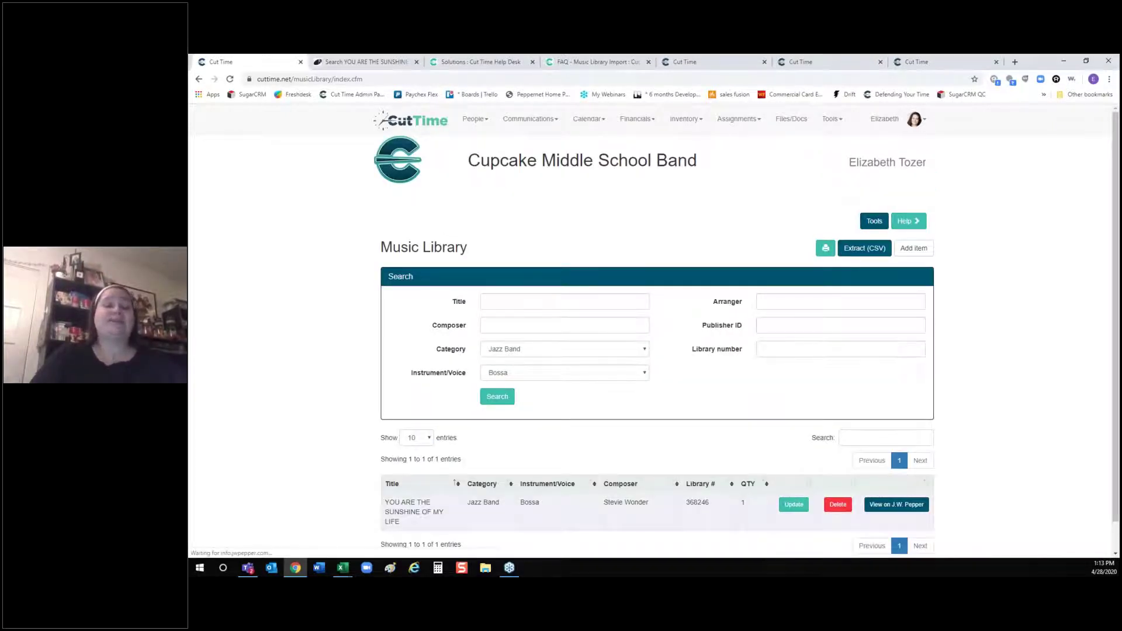
Step: Reset the music library search to include all categories and filter the listed entries by "boss"
{"action": "left_click", "coordinate": [511, 349]}
{"action": "left_click", "coordinate": [497, 396]}
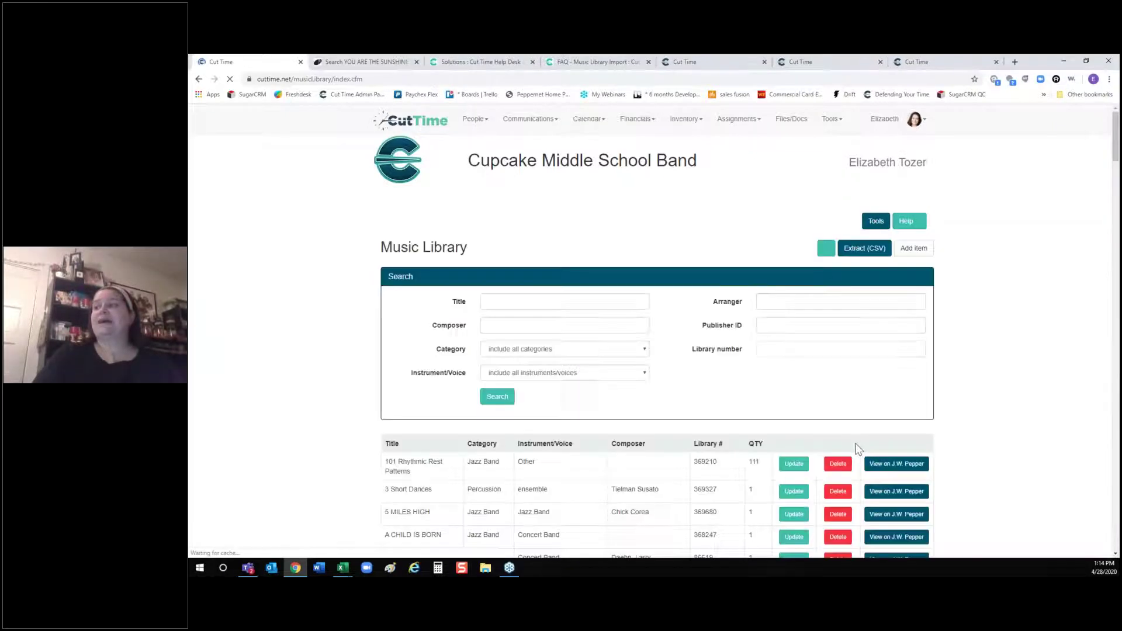
{"action": "left_click", "coordinate": [873, 435]}
{"action": "type", "text": "boss"}
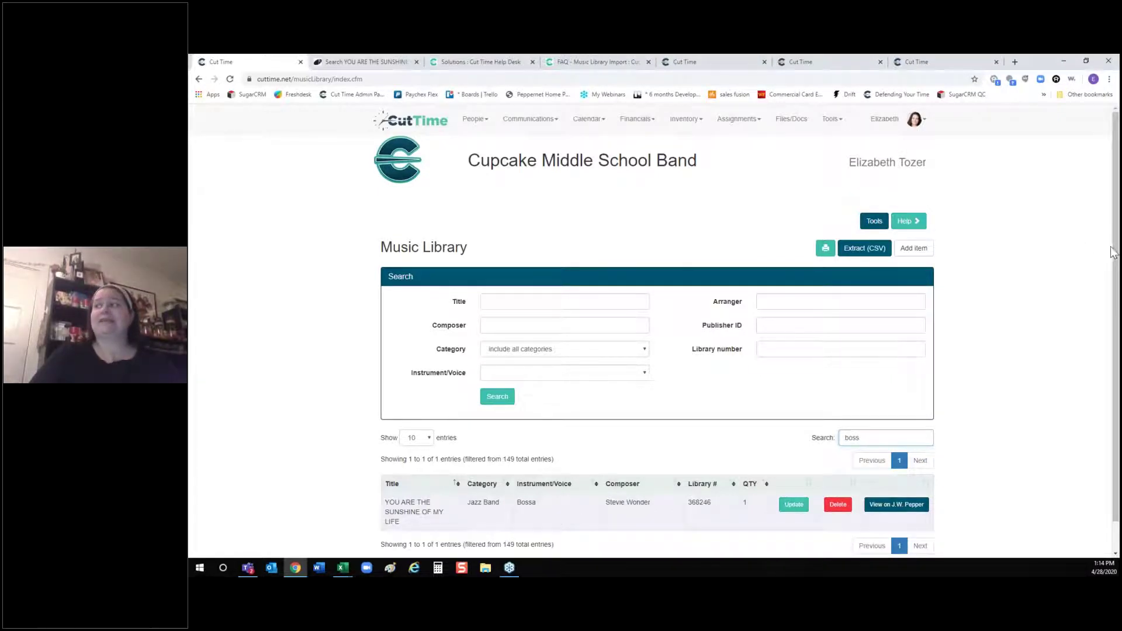
Step: View the J.W. Pepper search page for You Are the Sunshine of My Life and return to the music library
{"action": "scroll", "coordinate": [1116, 281], "scroll_direction": "down", "scroll_amount": 1}
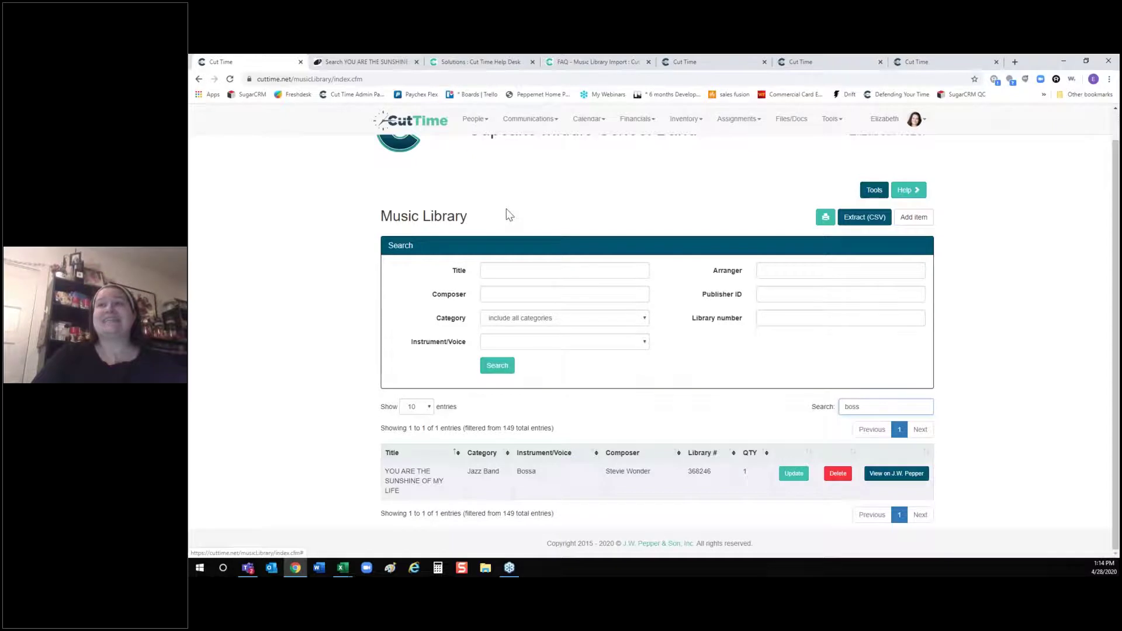
{"action": "left_click", "coordinate": [339, 62]}
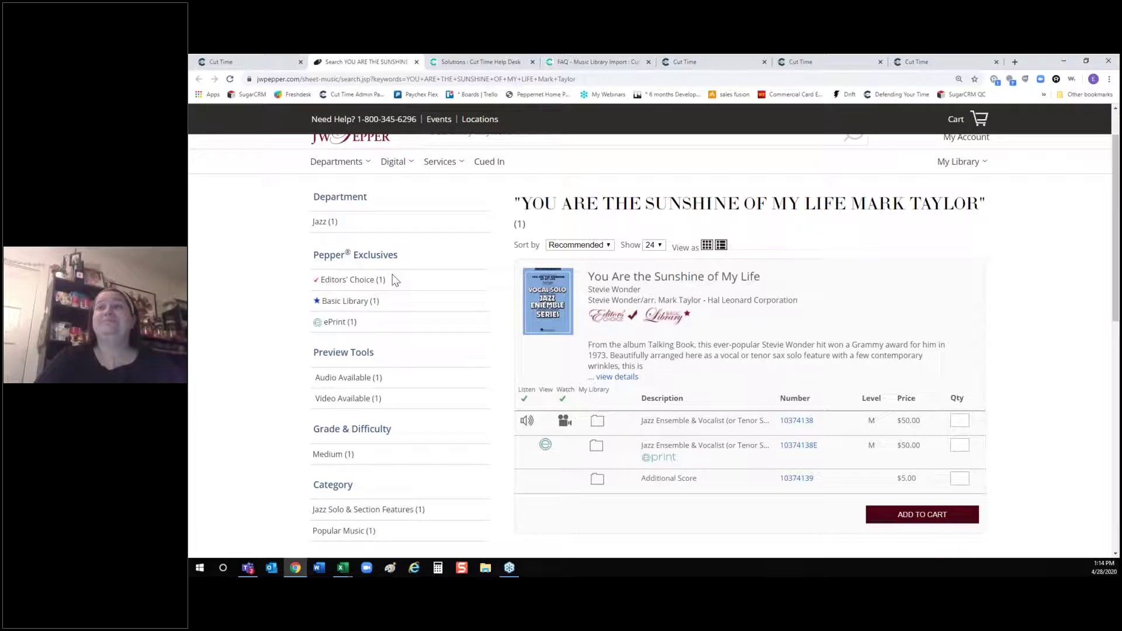
{"action": "left_click", "coordinate": [251, 62]}
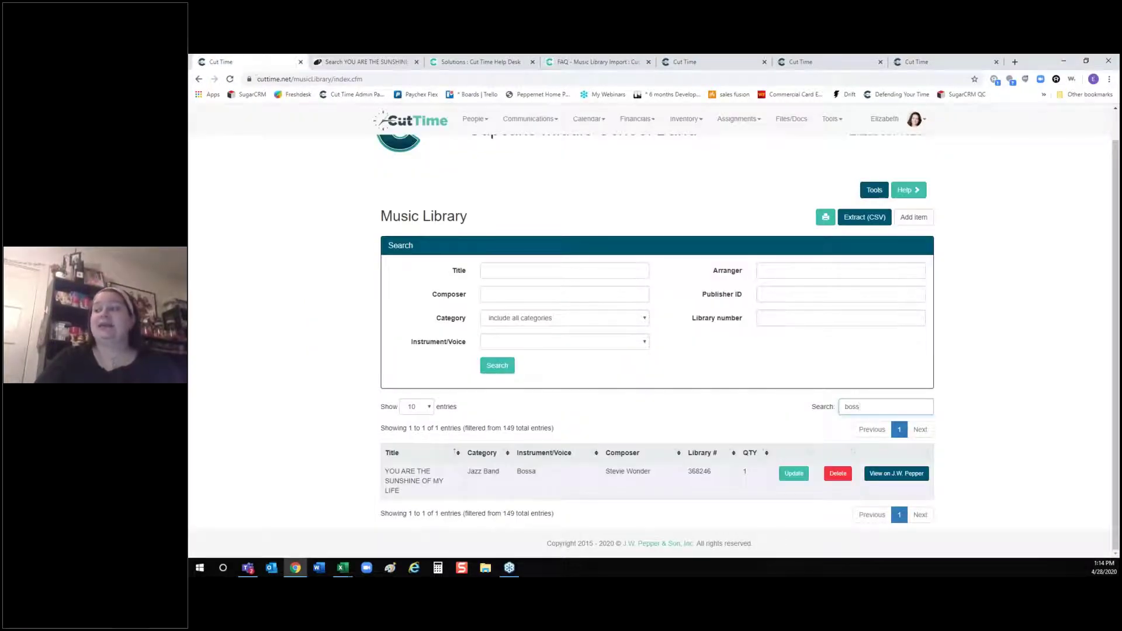
Step: Open YOU ARE THE SUNSHINE OF MY LIFE for editing and review its fields from title through quantity
{"action": "left_click", "coordinate": [794, 475]}
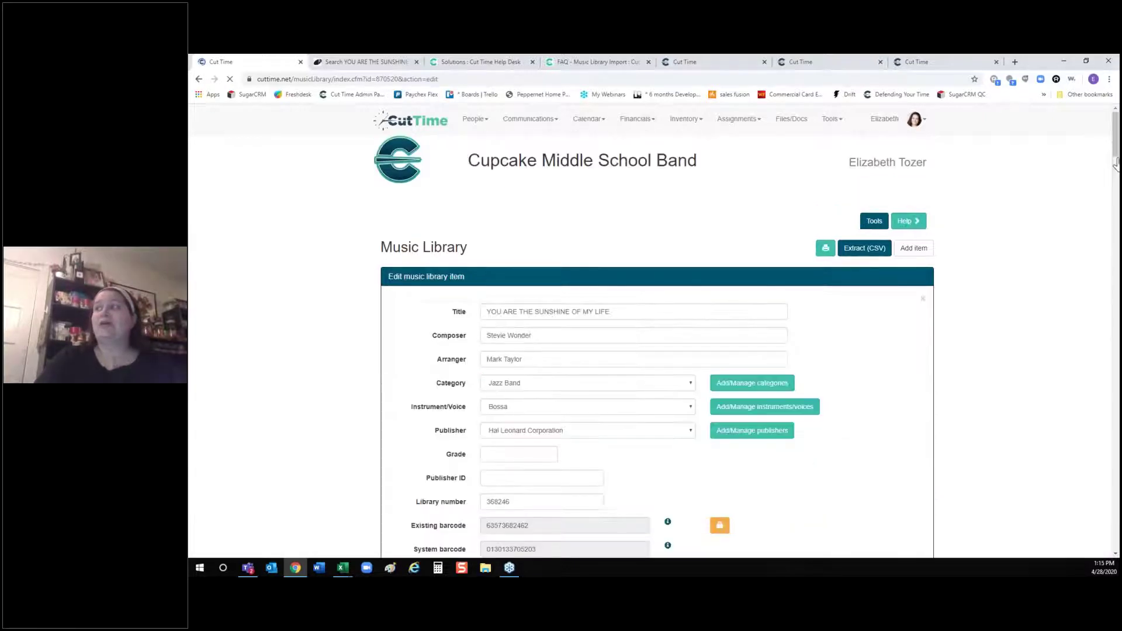
{"action": "left_click_drag", "start_coordinate": [1115, 153], "coordinate": [1116, 216]}
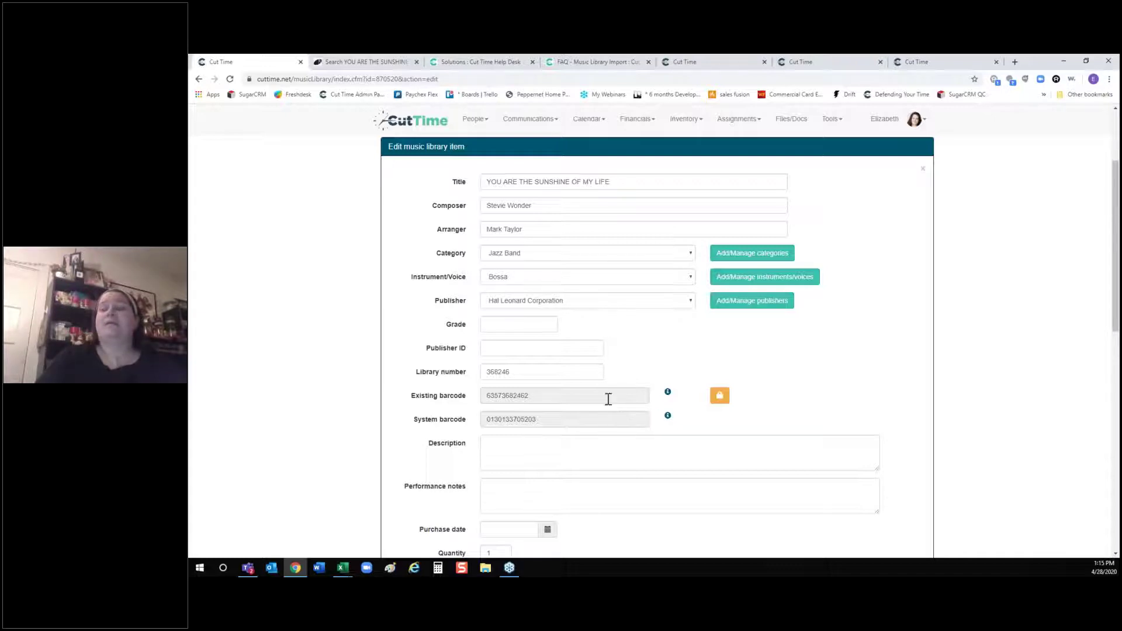
{"action": "left_click_drag", "start_coordinate": [1116, 268], "coordinate": [1117, 319]}
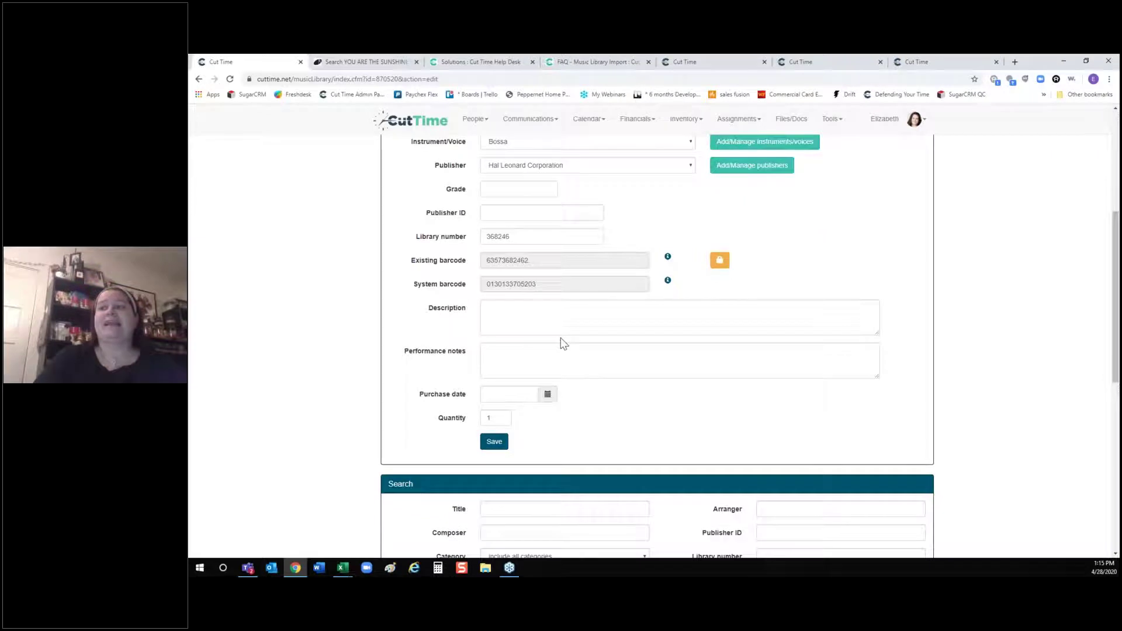
Step: Enter Spring 2018 as the item's performance notes and return to the music library list without saving
{"action": "left_click", "coordinate": [520, 372]}
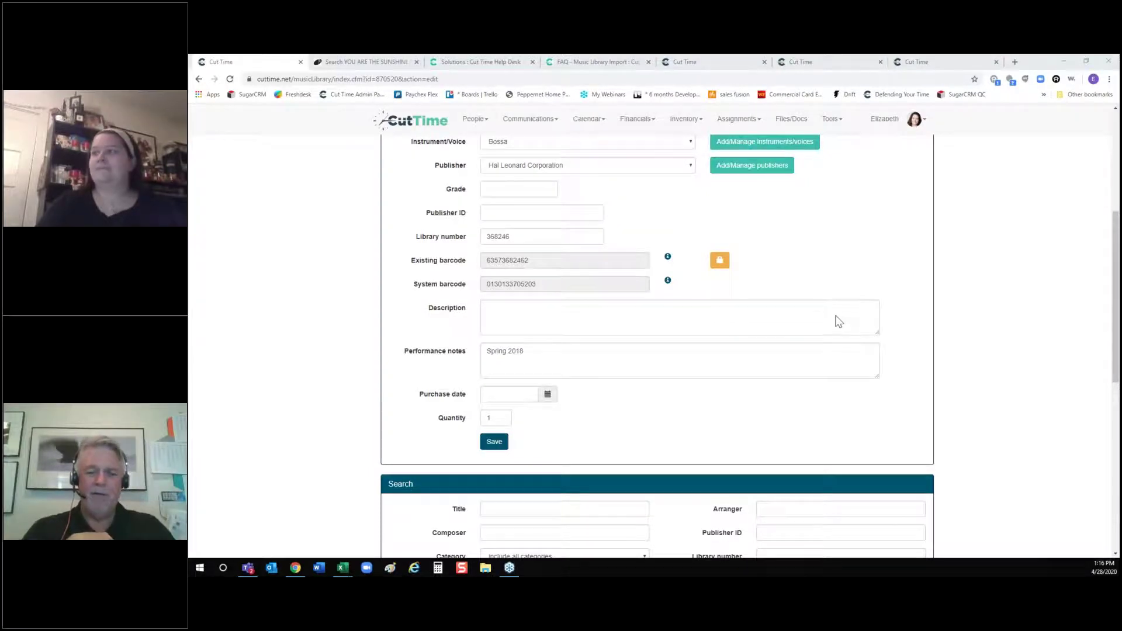
{"action": "scroll", "coordinate": [1104, 189], "scroll_direction": "up", "scroll_amount": 5}
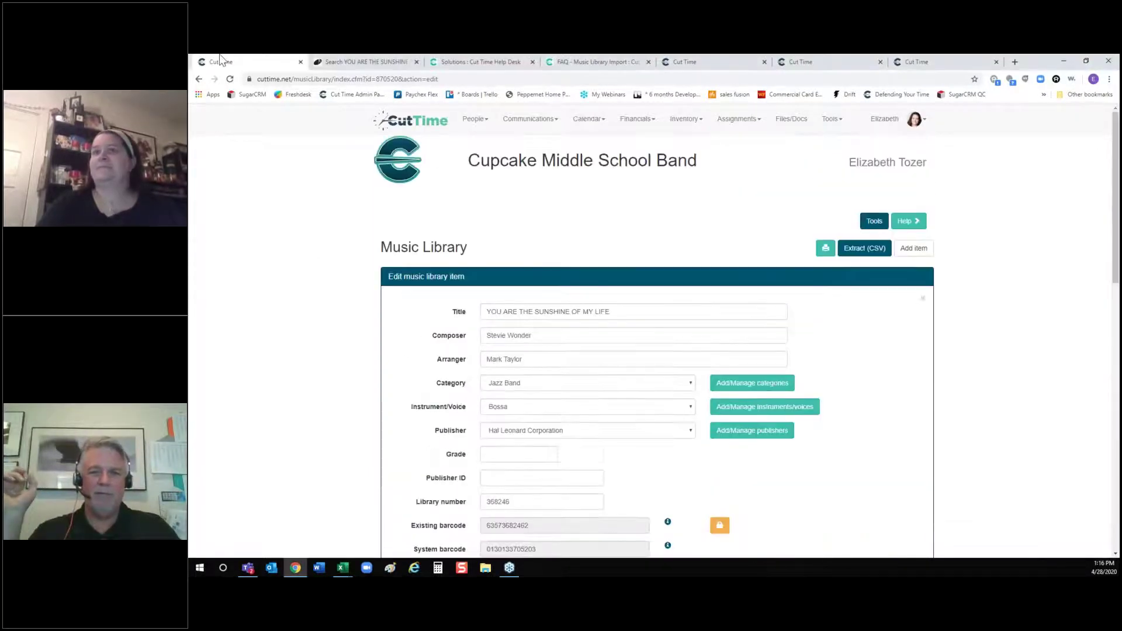
{"action": "left_click", "coordinate": [199, 79]}
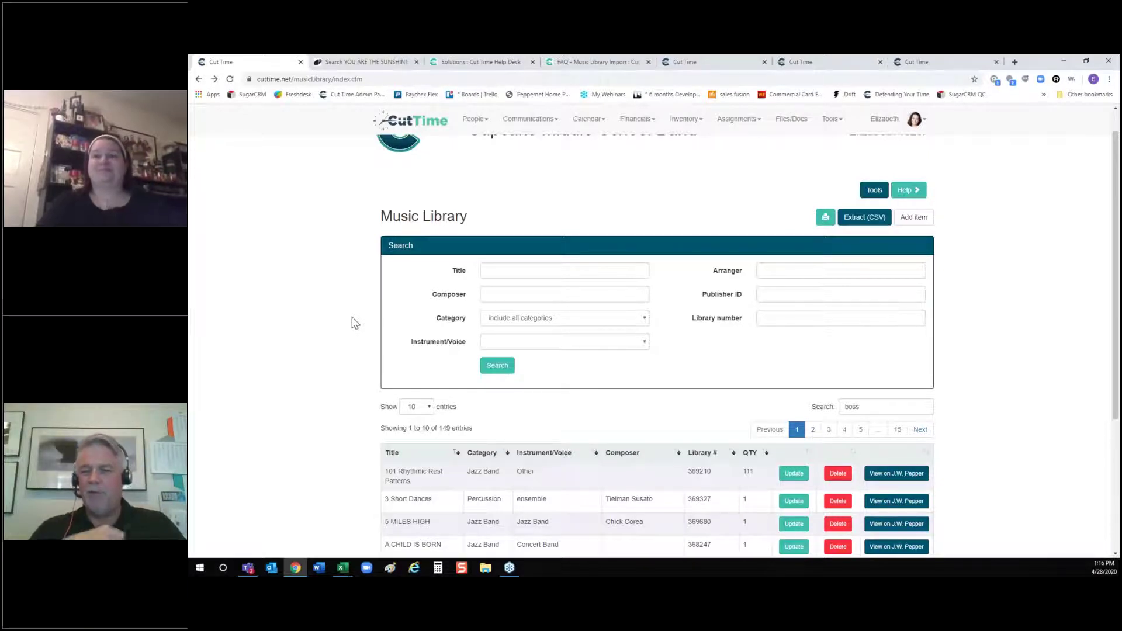
Step: Replace the current filter on the music library entries with "march"
{"action": "left_click", "coordinate": [877, 406]}
{"action": "key", "text": "BackSpace"}
{"action": "key", "text": "BackSpace"}
{"action": "key", "text": "BackSpace"}
{"action": "key", "text": "BackSpace"}
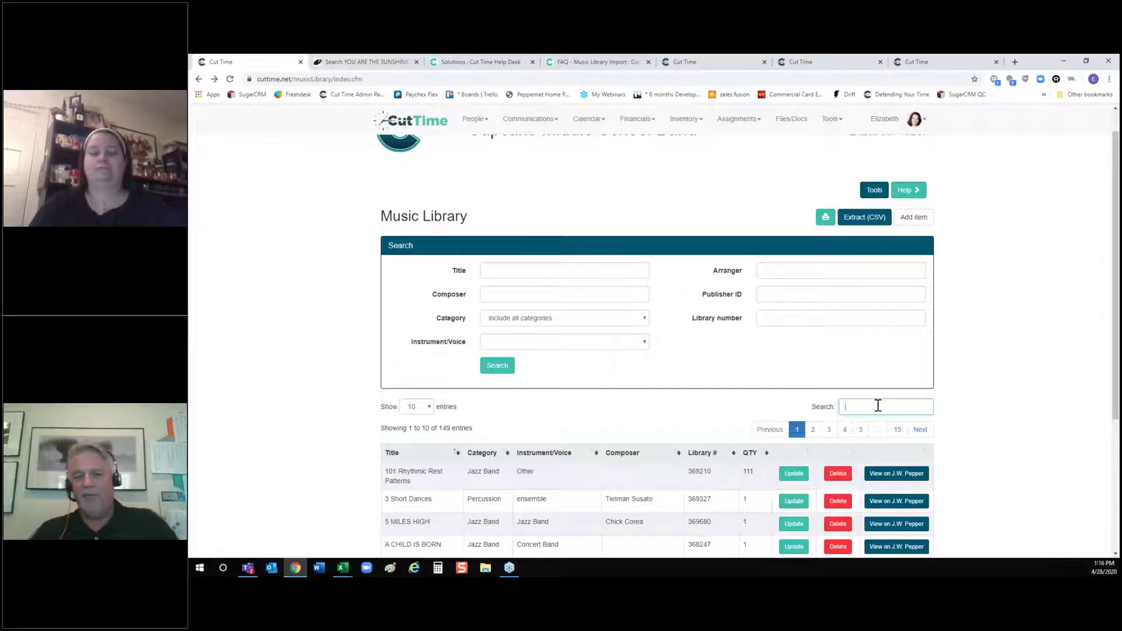
{"action": "type", "text": "march"}
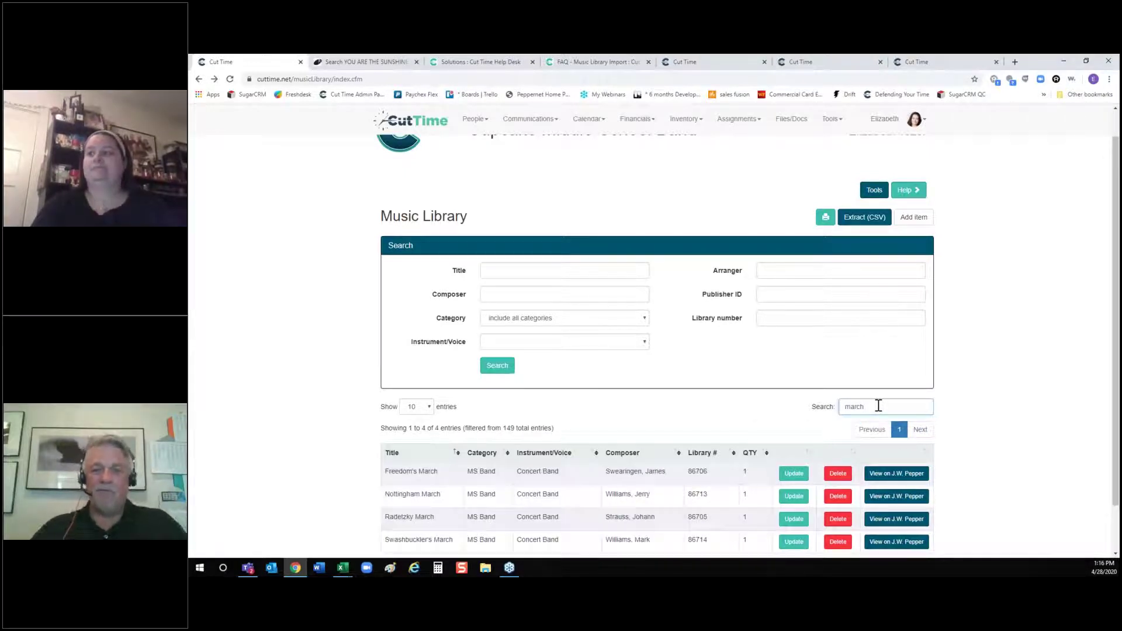
Step: Filter the music library entries by the composer surname "williams"
{"action": "key", "text": "BackSpace"}
{"action": "key", "text": "BackSpace"}
{"action": "key", "text": "BackSpace"}
{"action": "key", "text": "BackSpace"}
{"action": "type", "text": "williams"}
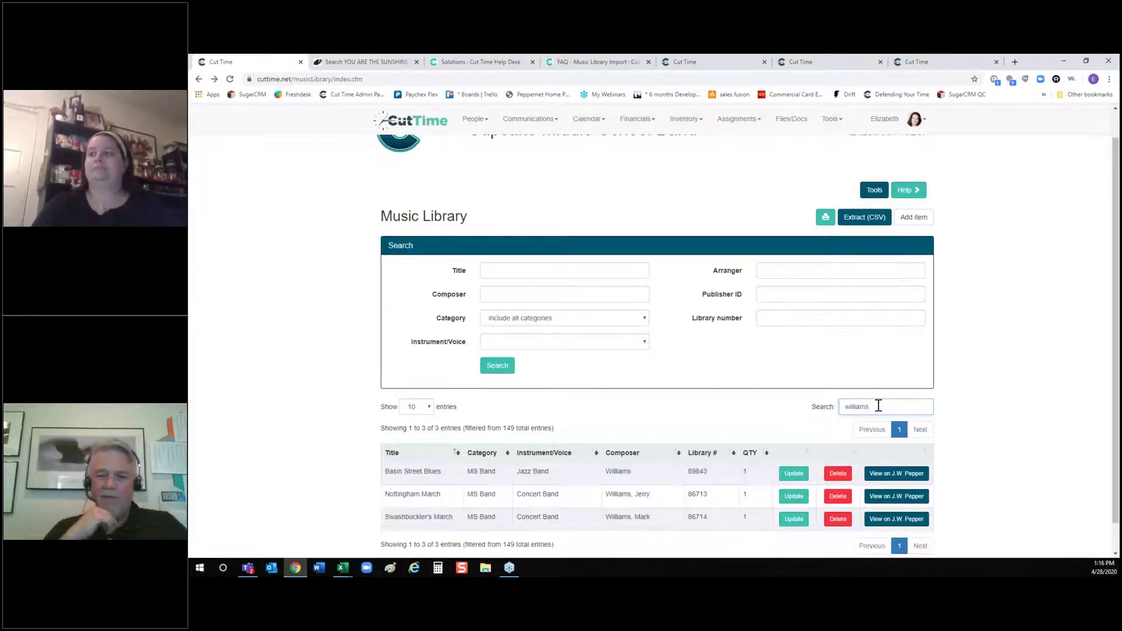
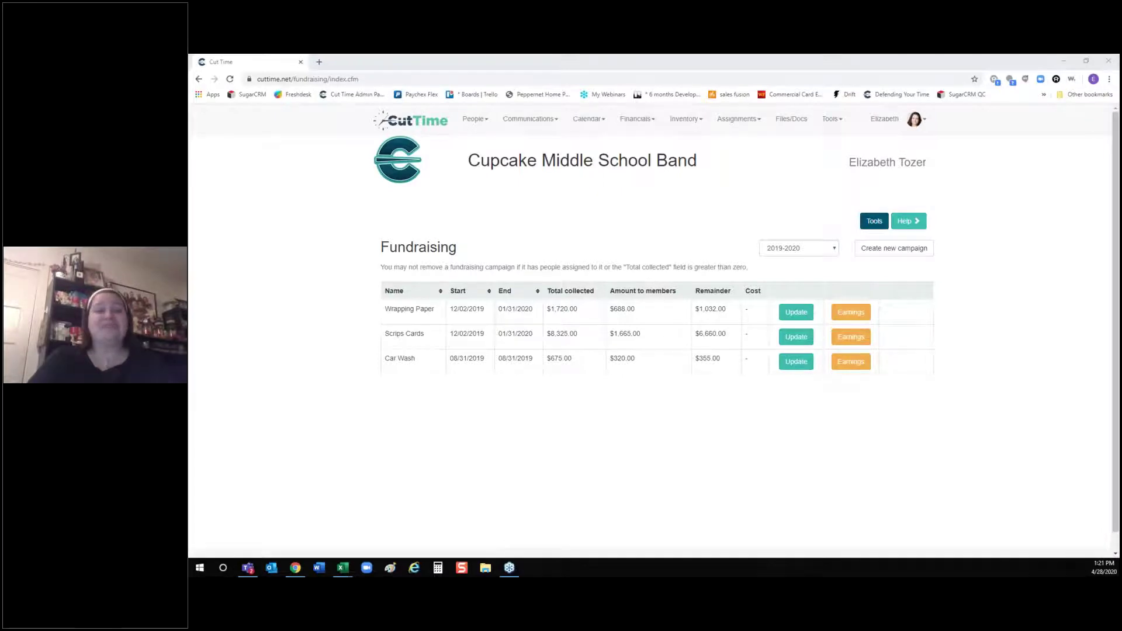
Step: Open the form for a new fundraising campaign and review its fields and the existing campaigns
{"action": "left_click", "coordinate": [897, 249]}
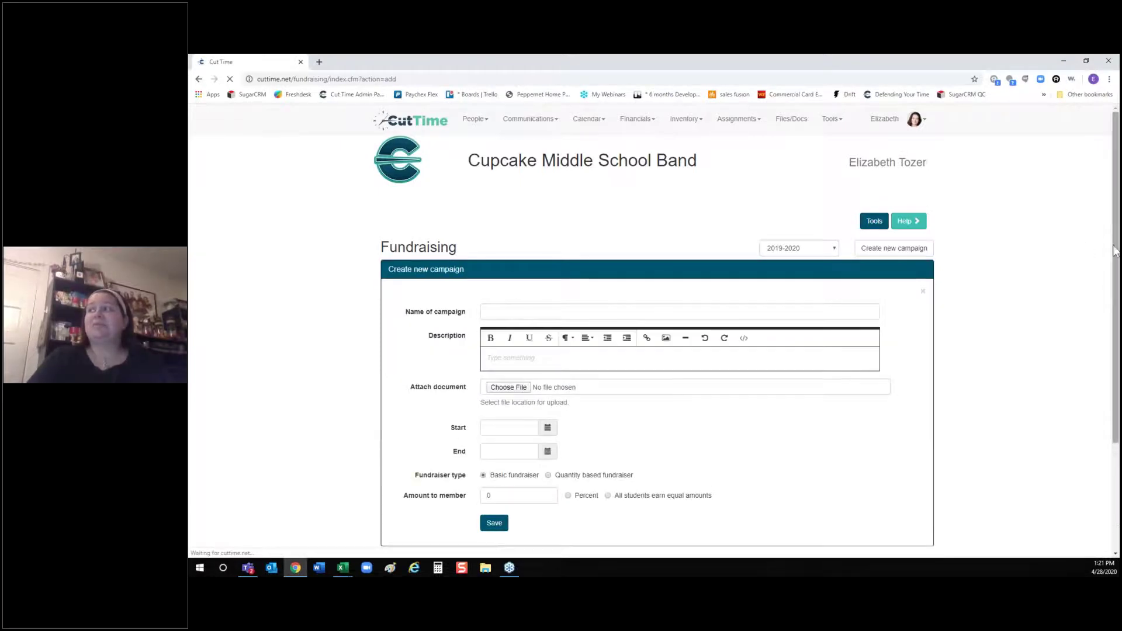
{"action": "scroll", "coordinate": [1116, 292], "scroll_direction": "down", "scroll_amount": 2}
{"action": "left_click_drag", "start_coordinate": [1114, 292], "coordinate": [1115, 298]}
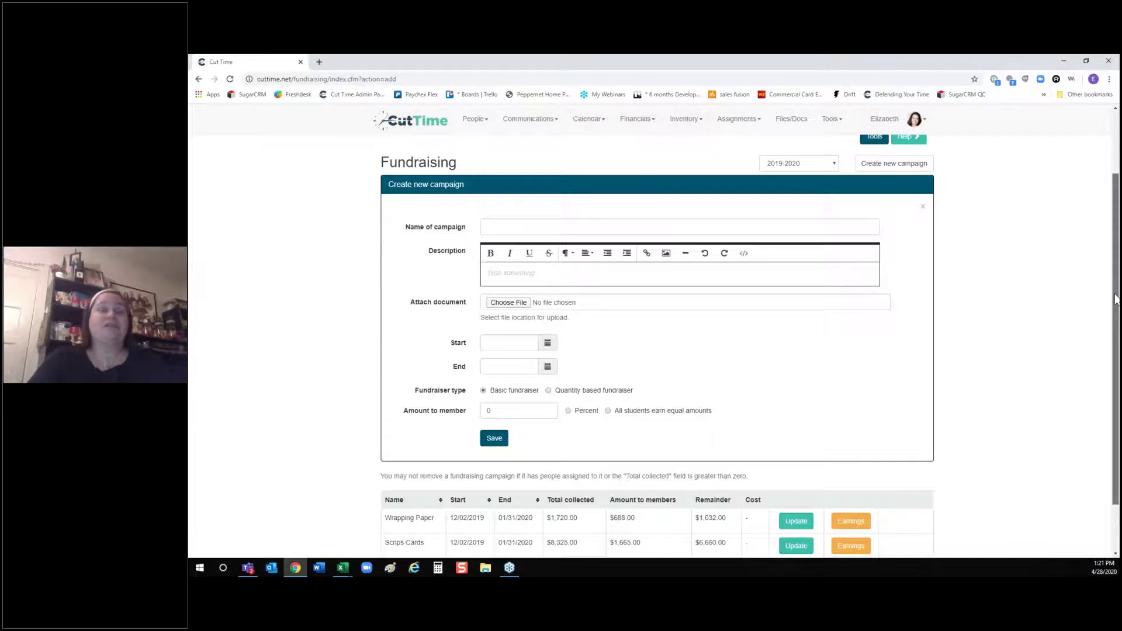
{"action": "left_click_drag", "start_coordinate": [1114, 298], "coordinate": [1114, 302]}
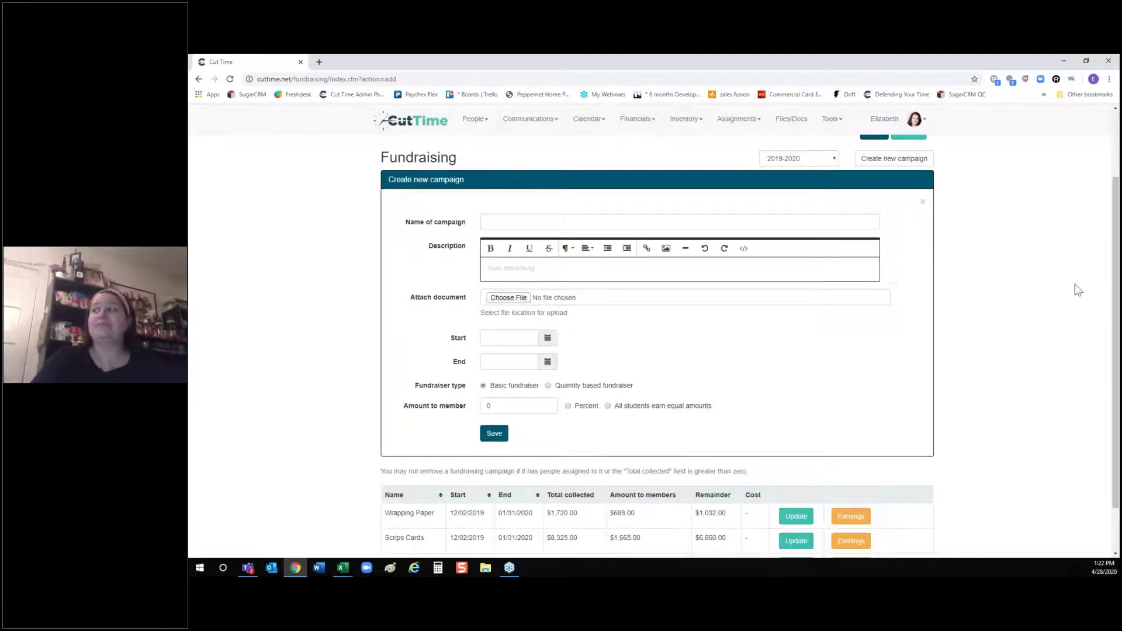
{"action": "scroll", "coordinate": [1118, 268], "scroll_direction": "down", "scroll_amount": 1}
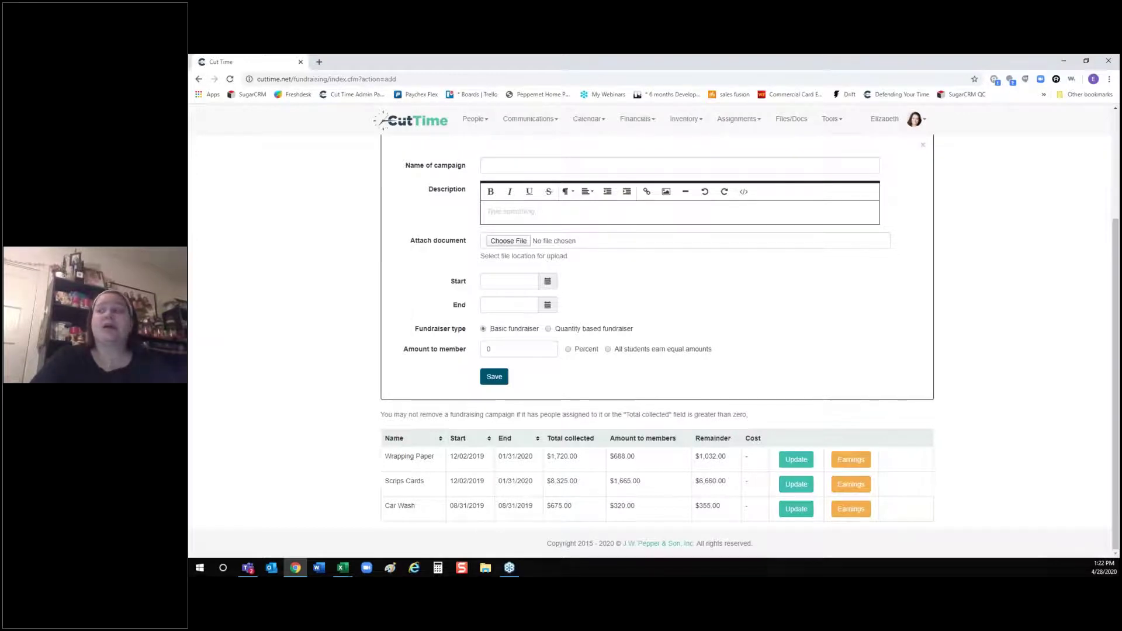
Step: Open the Car Wash campaign for updating and review its dates, amount to member and total earned
{"action": "left_click", "coordinate": [800, 509]}
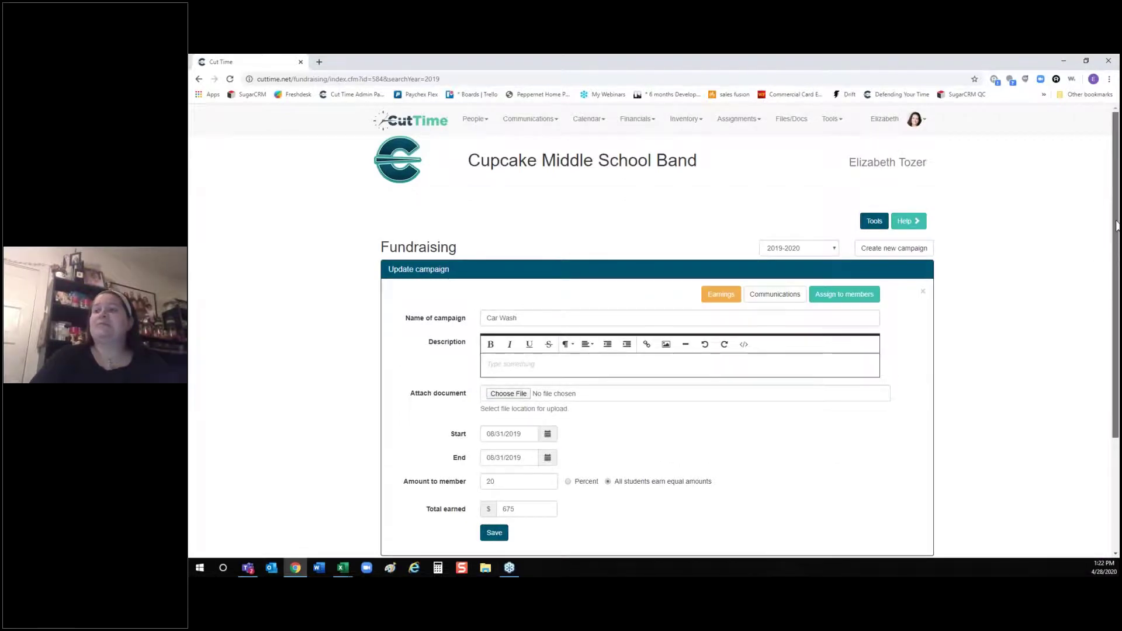
{"action": "scroll", "coordinate": [1116, 225], "scroll_direction": "down", "scroll_amount": 3}
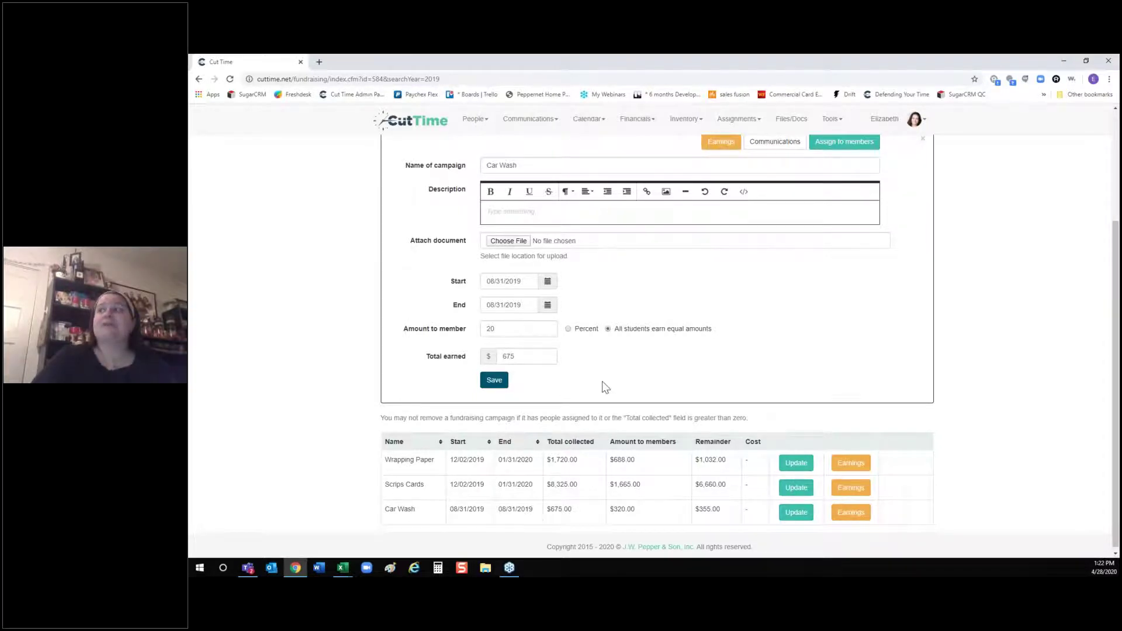
{"action": "left_click_drag", "start_coordinate": [1117, 317], "coordinate": [1116, 302]}
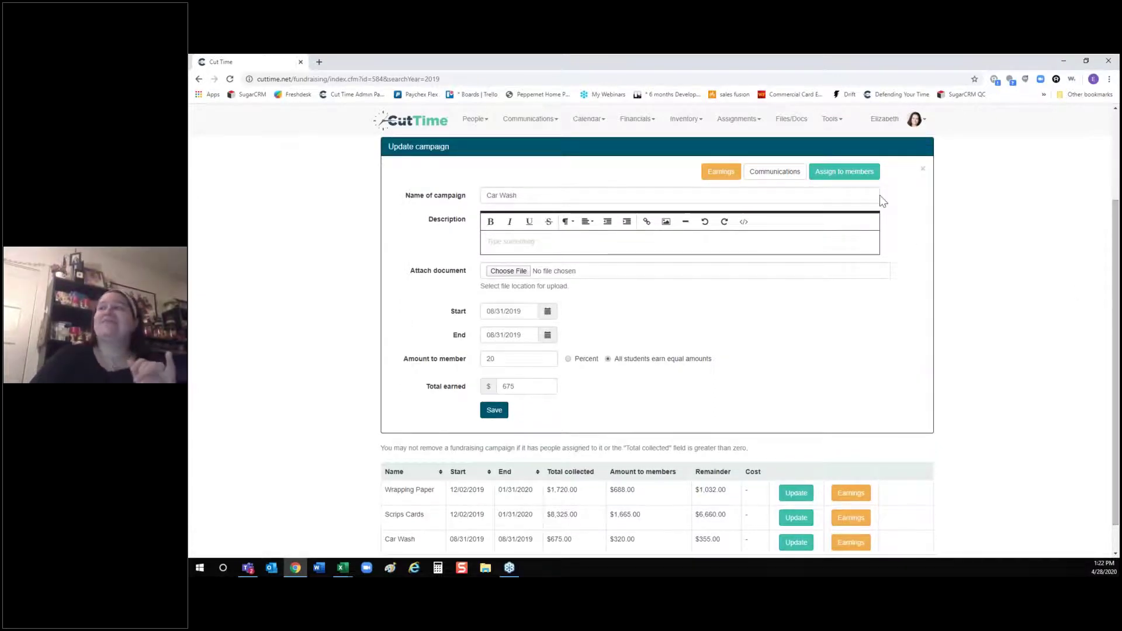
Step: View the Car Wash member assignments, inspect the ensemble and position filter options, and return to the campaign
{"action": "left_click", "coordinate": [857, 173]}
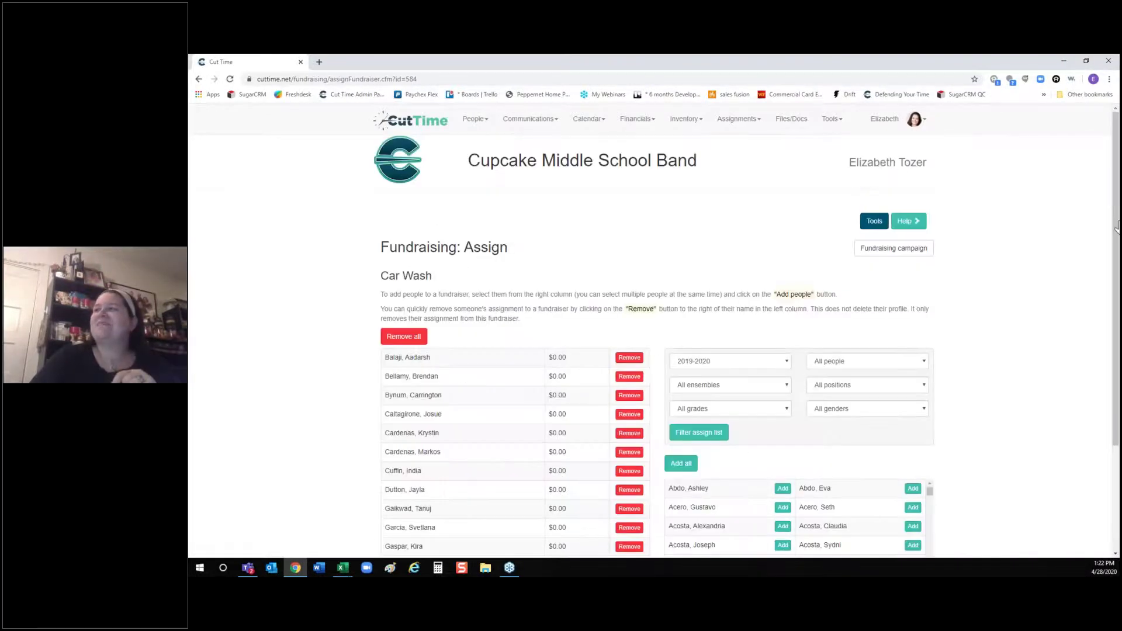
{"action": "scroll", "coordinate": [856, 175], "scroll_direction": "down", "scroll_amount": 2}
{"action": "scroll", "coordinate": [747, 333], "scroll_direction": "down", "scroll_amount": 2}
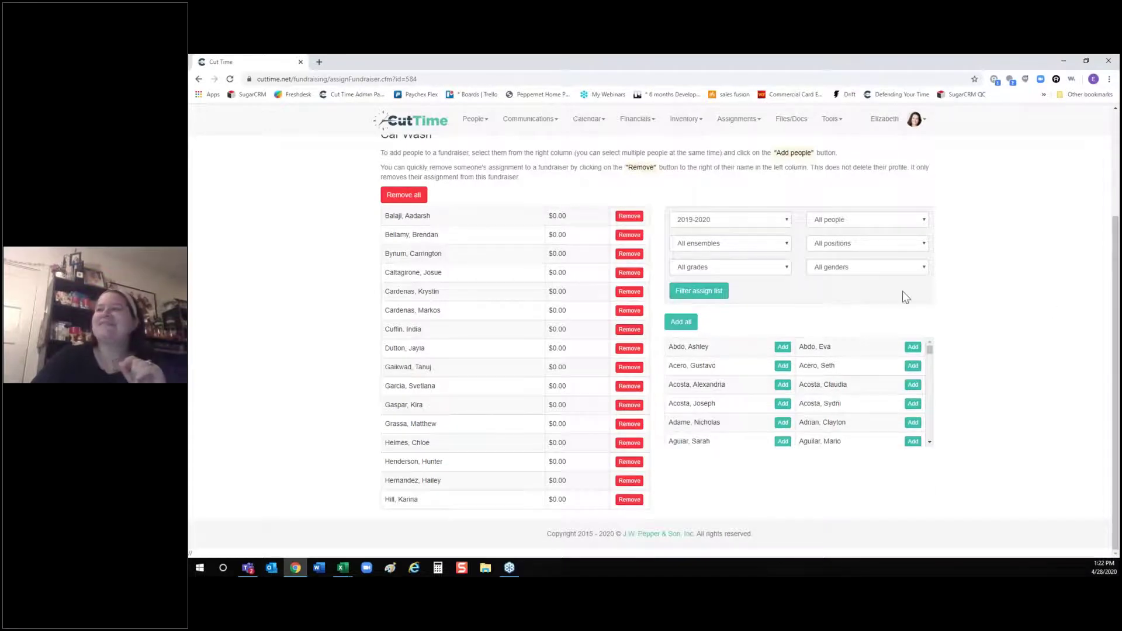
{"action": "left_click", "coordinate": [734, 246]}
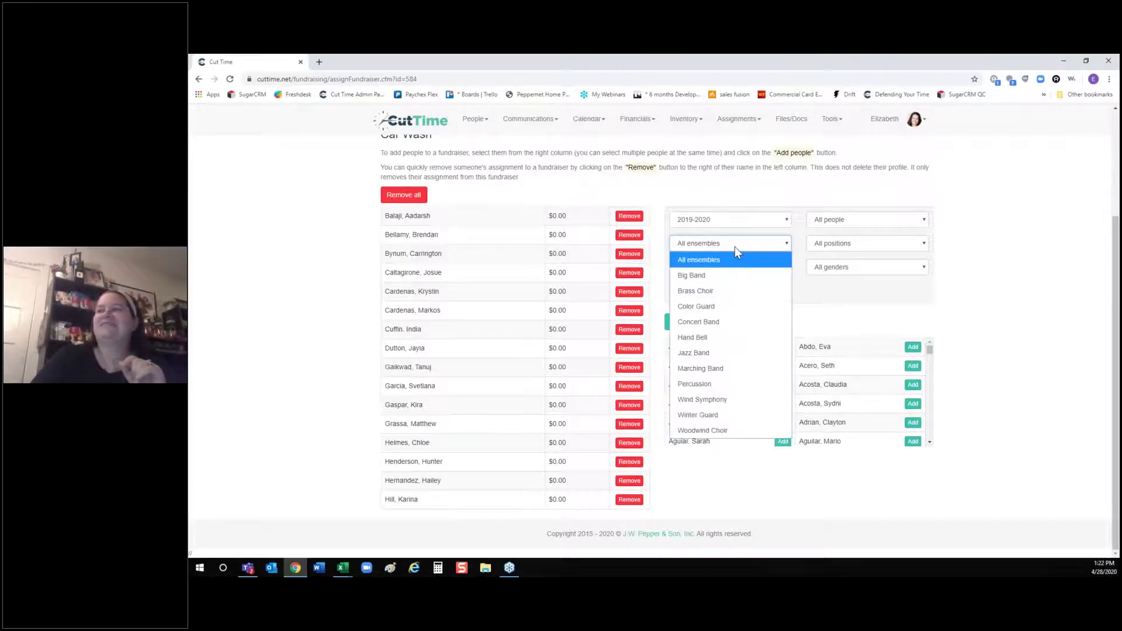
{"action": "left_click", "coordinate": [844, 234]}
{"action": "left_click", "coordinate": [850, 249]}
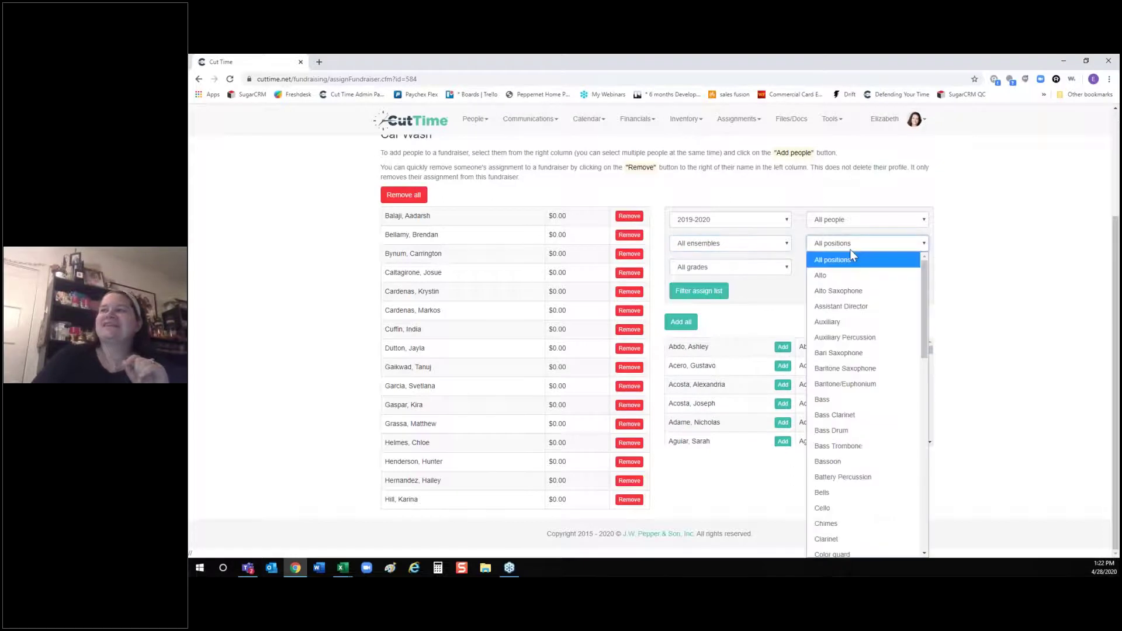
{"action": "right_click", "coordinate": [850, 249]}
{"action": "left_click", "coordinate": [823, 297]}
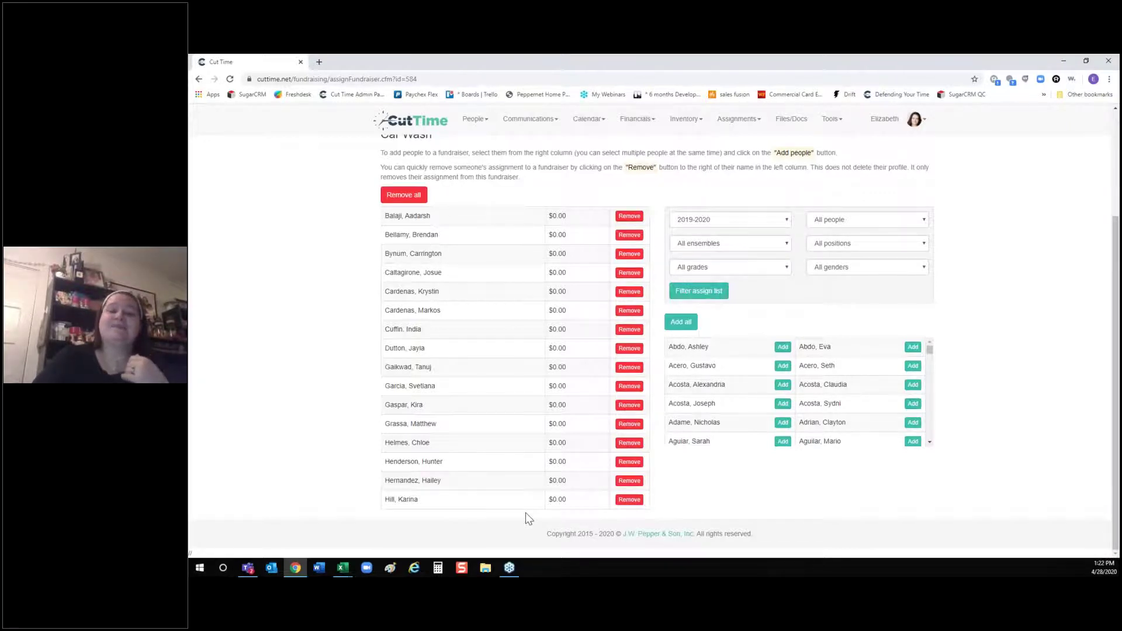
{"action": "left_click", "coordinate": [198, 79]}
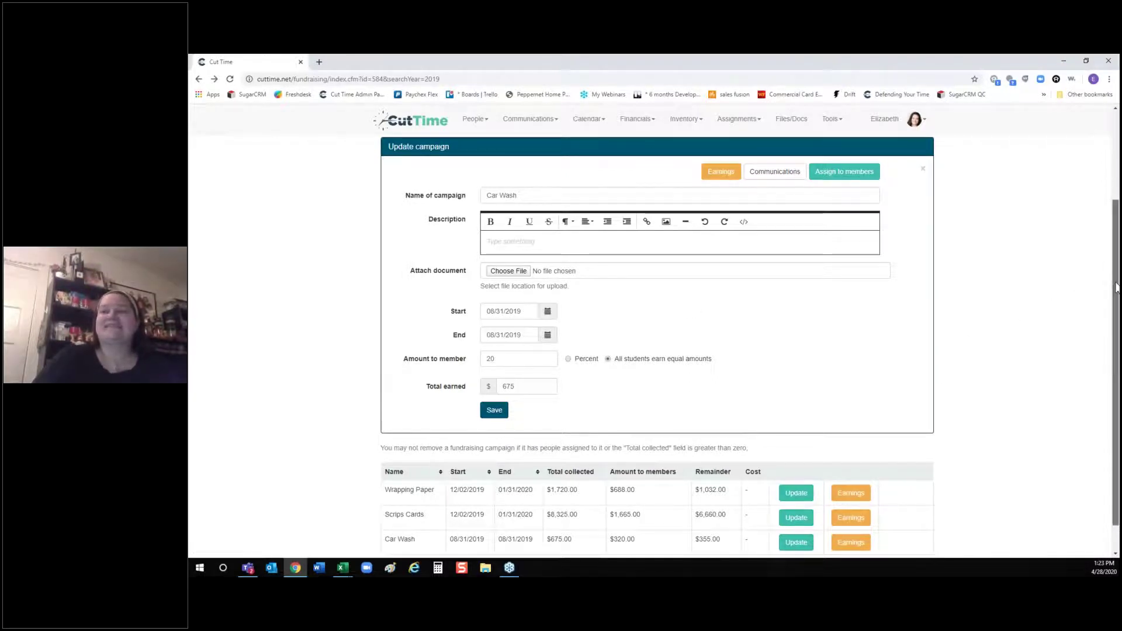
Step: Open the Car Wash earnings and examine the amounts collected, earned, remaining and distributed per member
{"action": "left_click_drag", "start_coordinate": [1117, 282], "coordinate": [1117, 327]}
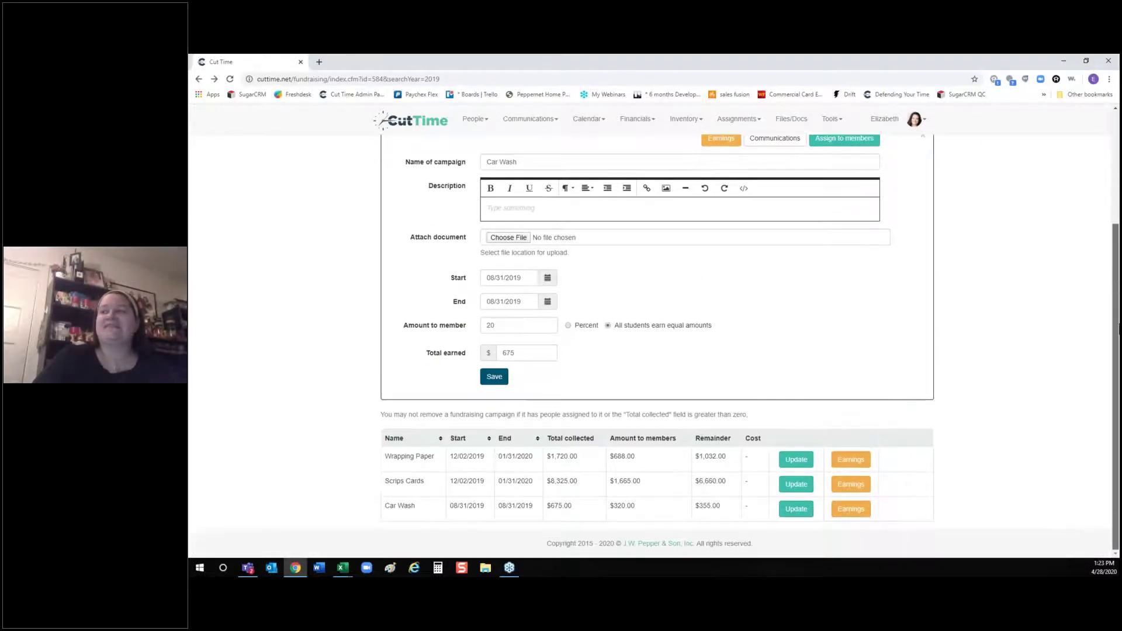
{"action": "left_click", "coordinate": [850, 513]}
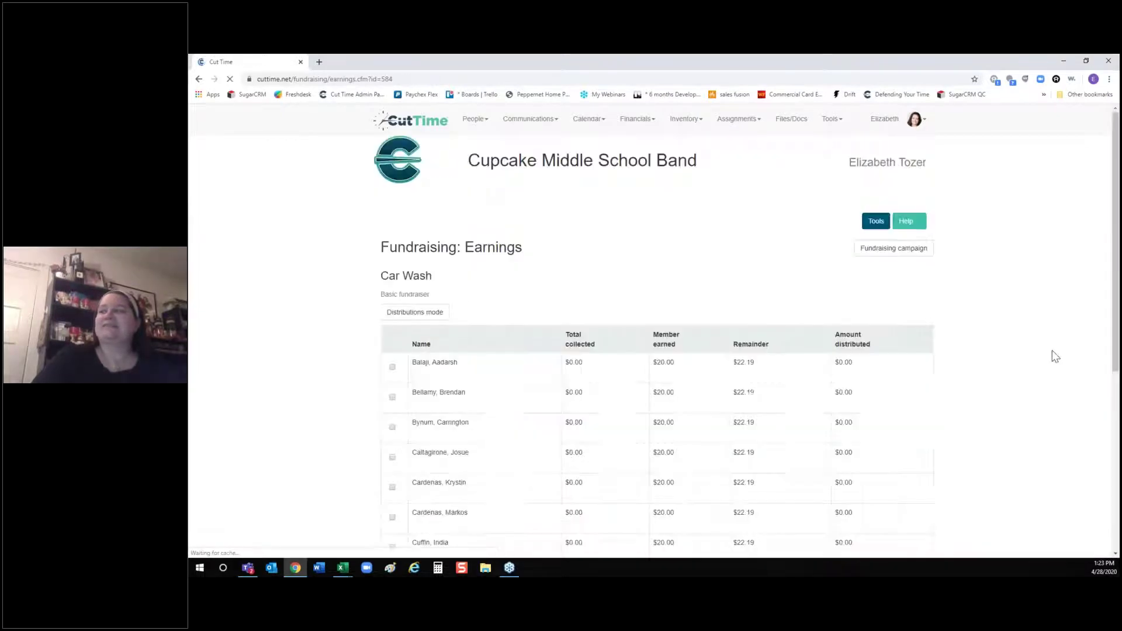
{"action": "left_click_drag", "start_coordinate": [1117, 215], "coordinate": [1118, 312]}
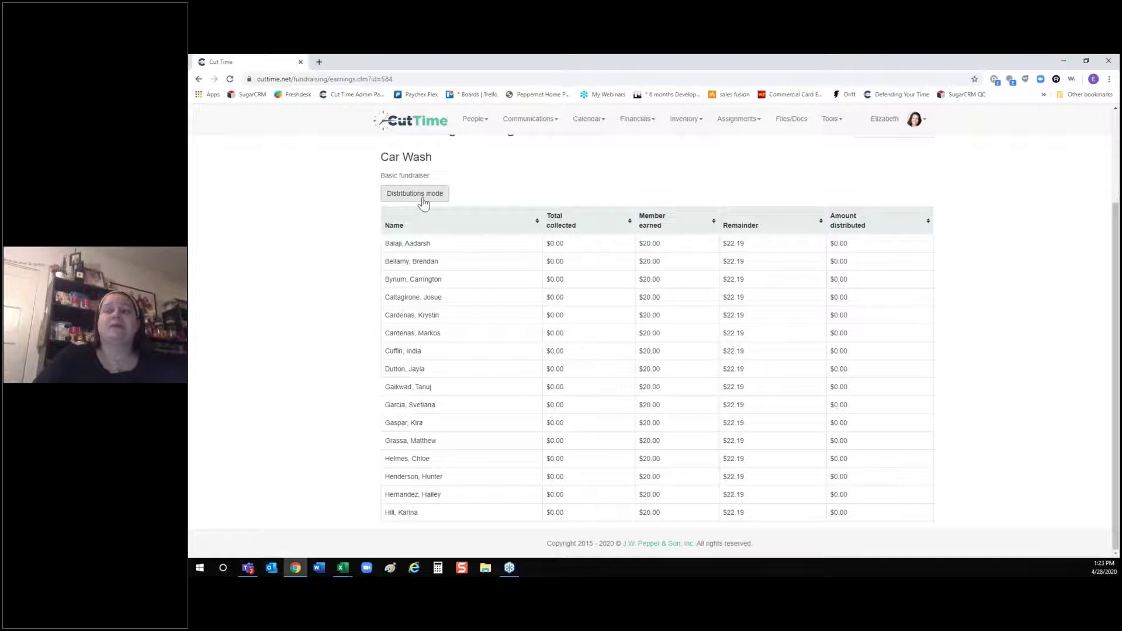
Step: Return to the Car Wash campaign and check its amount to members and equal-earnings setting
{"action": "left_click", "coordinate": [200, 79]}
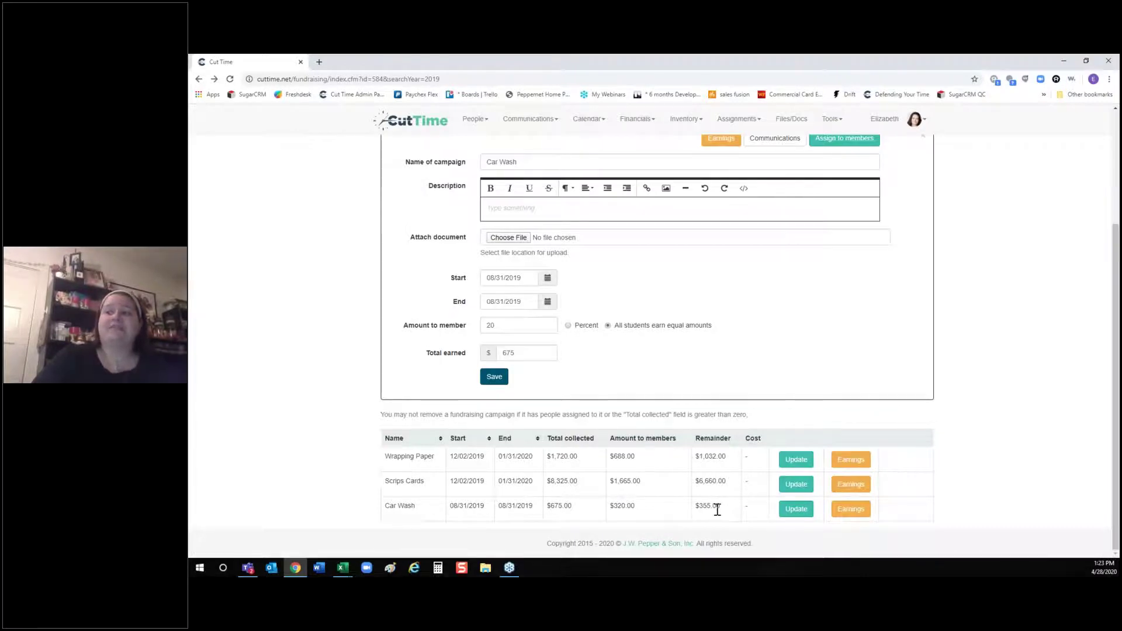
{"action": "left_click_drag", "start_coordinate": [645, 513], "coordinate": [613, 506]}
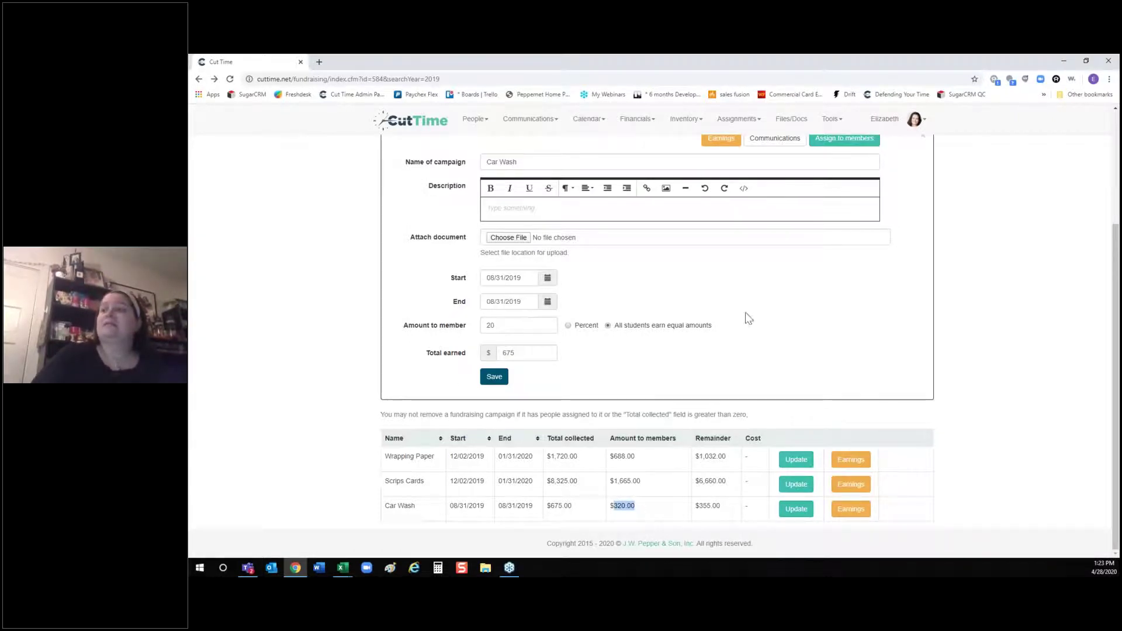
{"action": "left_click_drag", "start_coordinate": [1114, 354], "coordinate": [1116, 299]}
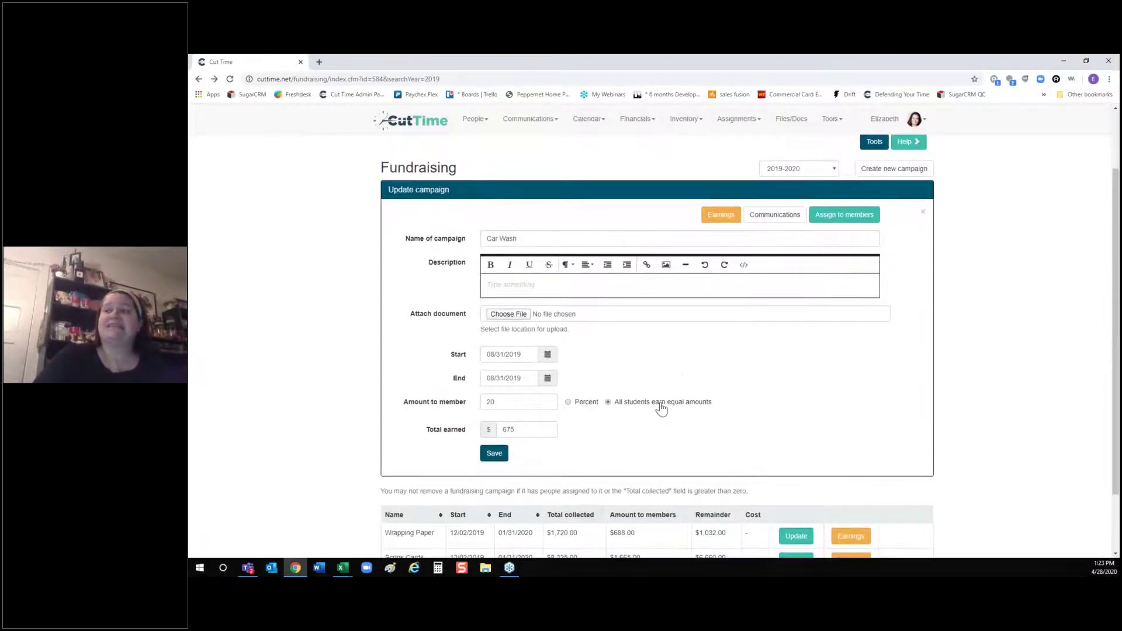
Step: Open the Scrips Cards campaign and examine its earnings for each member
{"action": "left_click_drag", "start_coordinate": [1116, 292], "coordinate": [1115, 349]}
{"action": "left_click", "coordinate": [797, 484]}
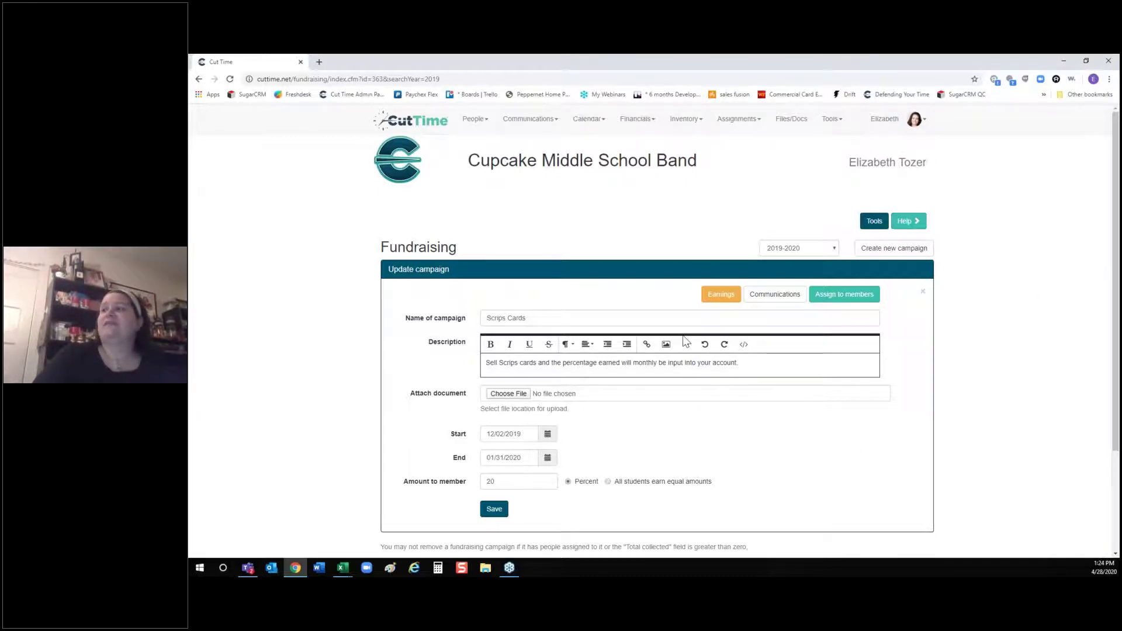
{"action": "left_click", "coordinate": [720, 294]}
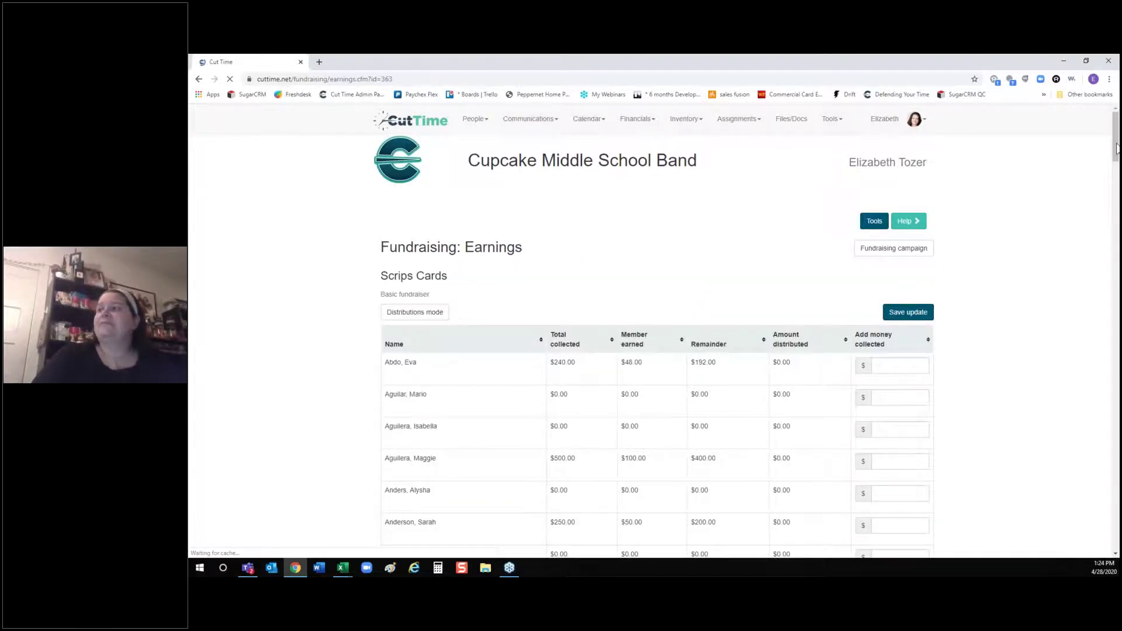
{"action": "scroll", "coordinate": [1116, 140], "scroll_direction": "down", "scroll_amount": 3}
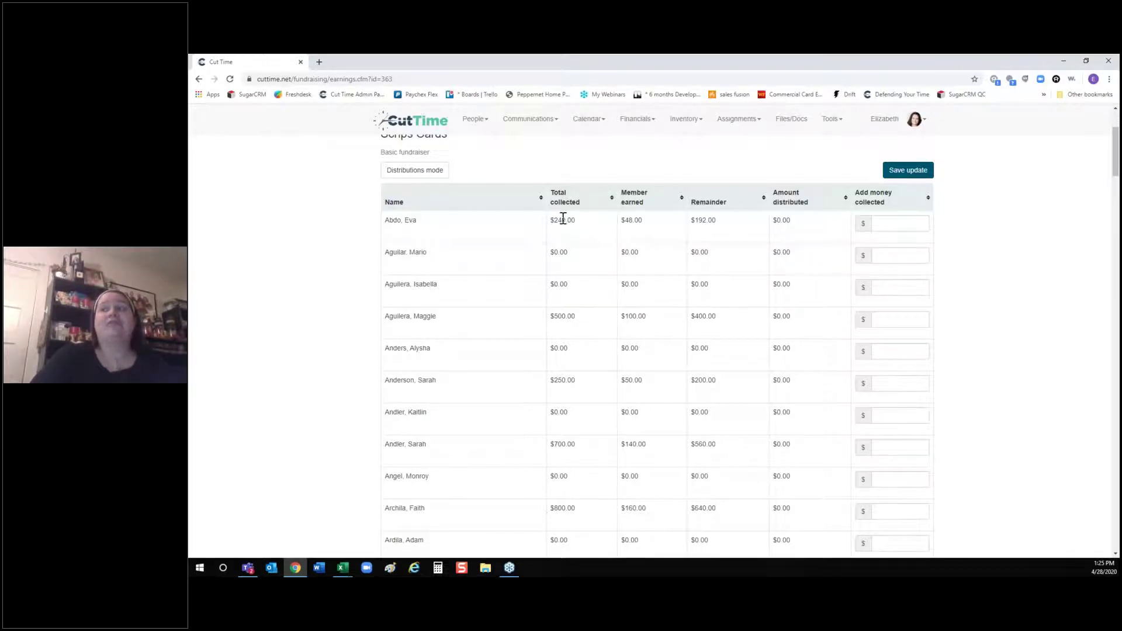
Step: Switch the Scrips Cards earnings to distributions mode, select the first listed member, and return to the campaign without distributing
{"action": "left_click", "coordinate": [424, 177]}
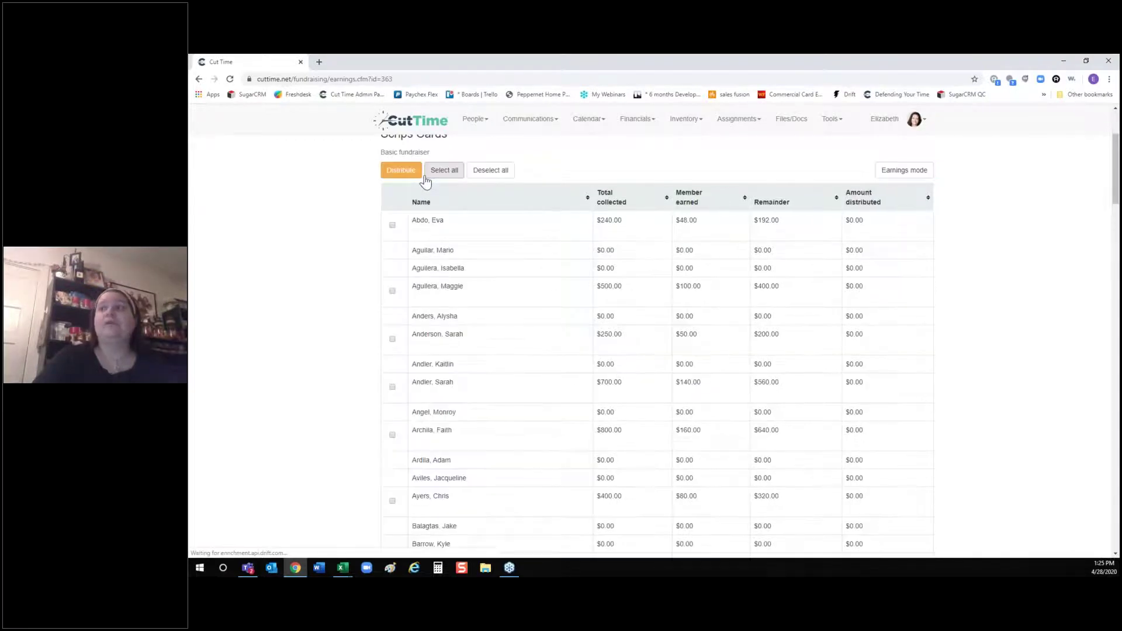
{"action": "left_click", "coordinate": [392, 225]}
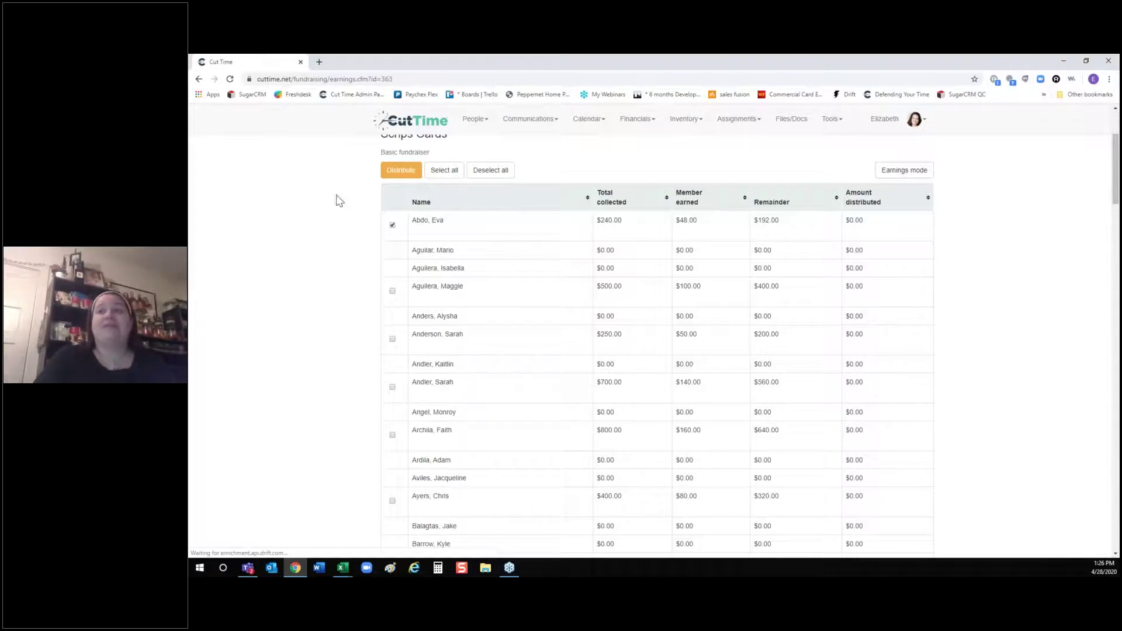
{"action": "left_click", "coordinate": [199, 80]}
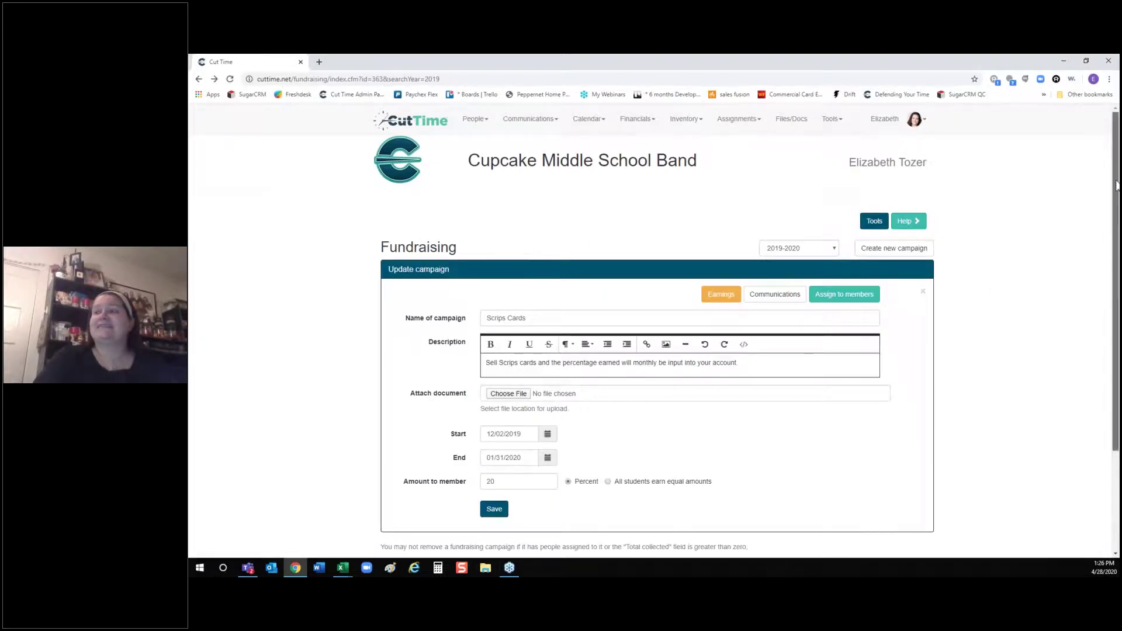
Step: Review the Wrapping Paper campaign's quantity-based settings and open its earnings
{"action": "scroll", "coordinate": [827, 409], "scroll_direction": "down", "scroll_amount": 3}
{"action": "left_click", "coordinate": [795, 460]}
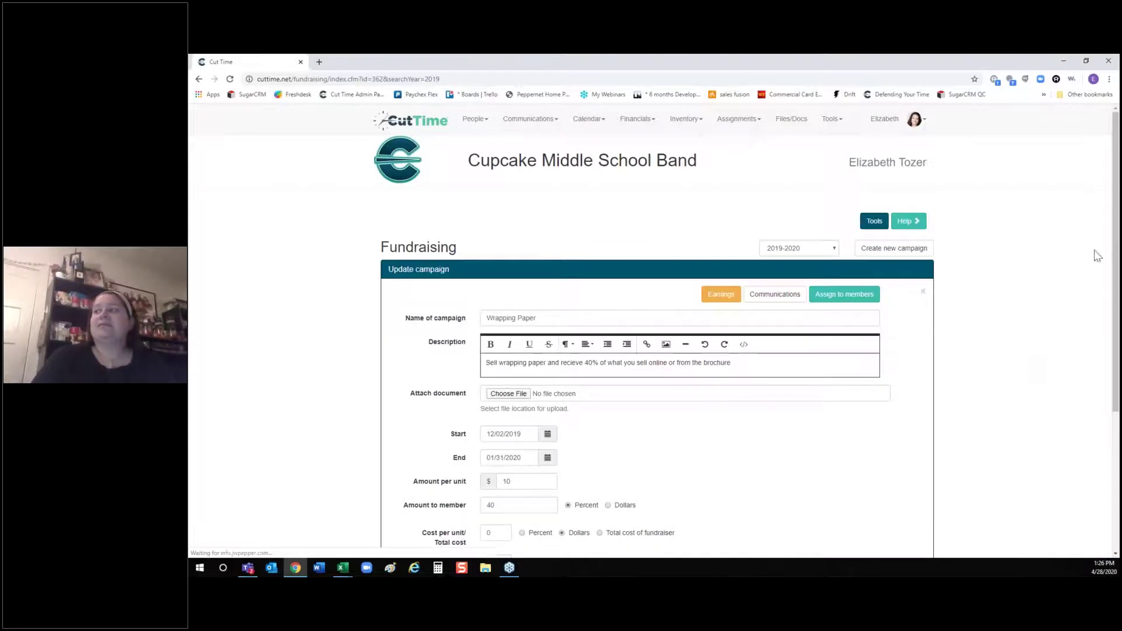
{"action": "left_click_drag", "start_coordinate": [1116, 255], "coordinate": [1115, 337]}
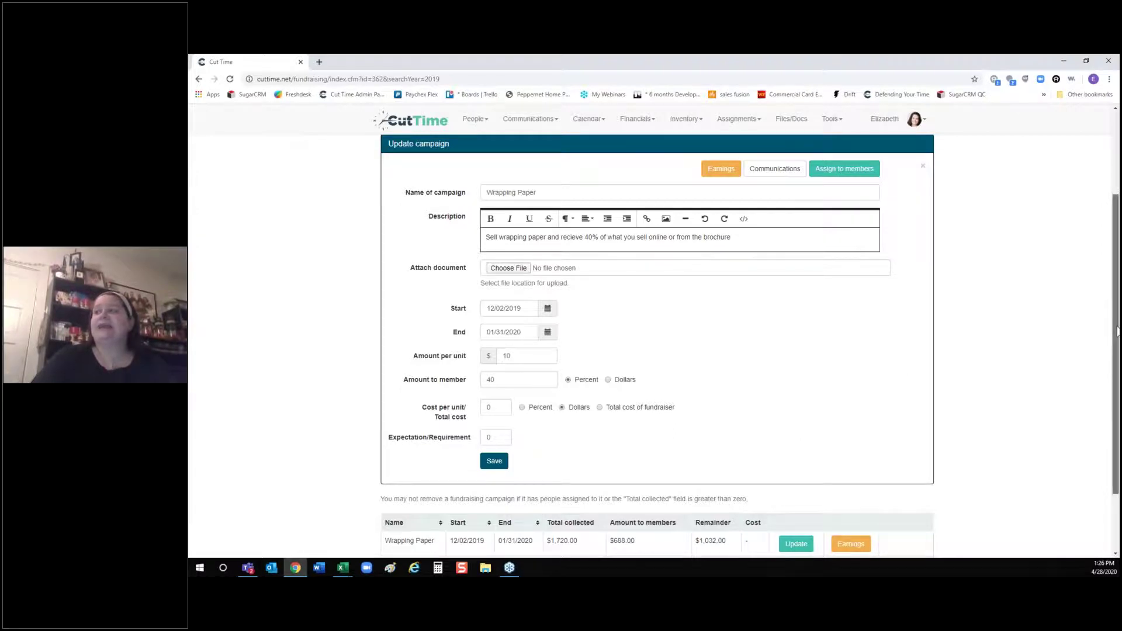
{"action": "left_click", "coordinate": [714, 171]}
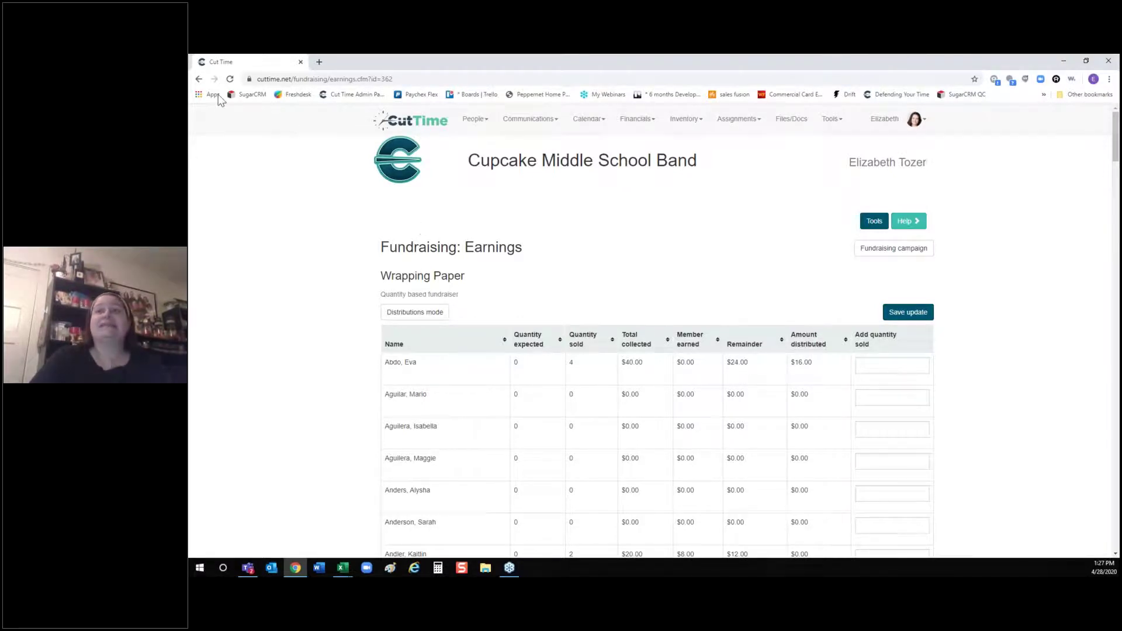
Step: Return to the Wrapping Paper campaign and check its amount to members and remainder in the campaign list
{"action": "left_click", "coordinate": [199, 80]}
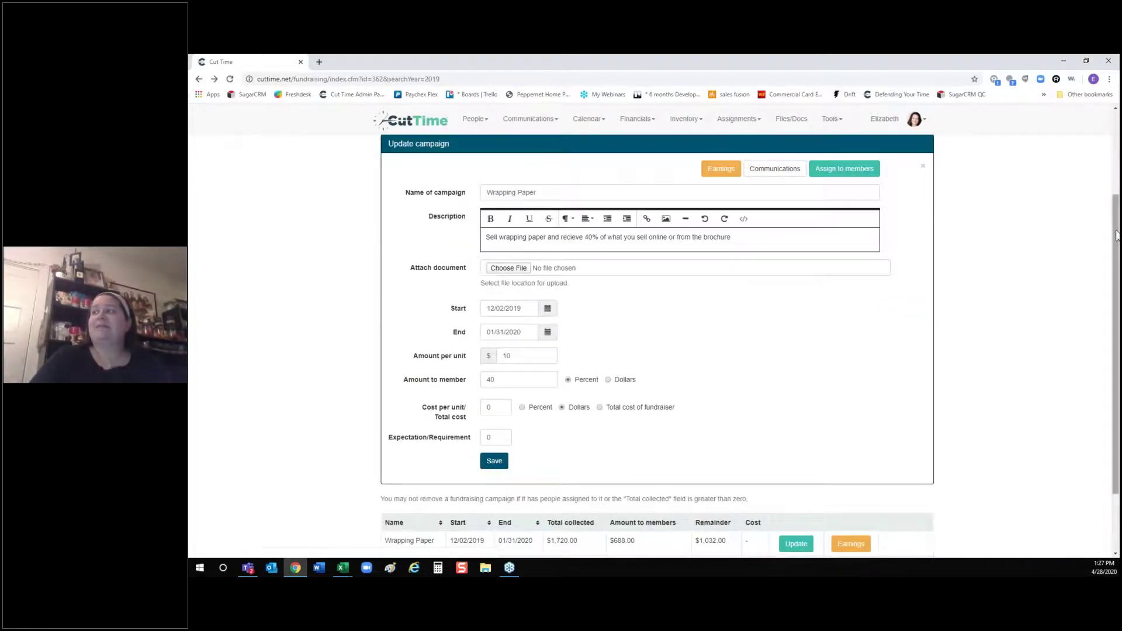
{"action": "scroll", "coordinate": [935, 353], "scroll_direction": "down", "scroll_amount": 3}
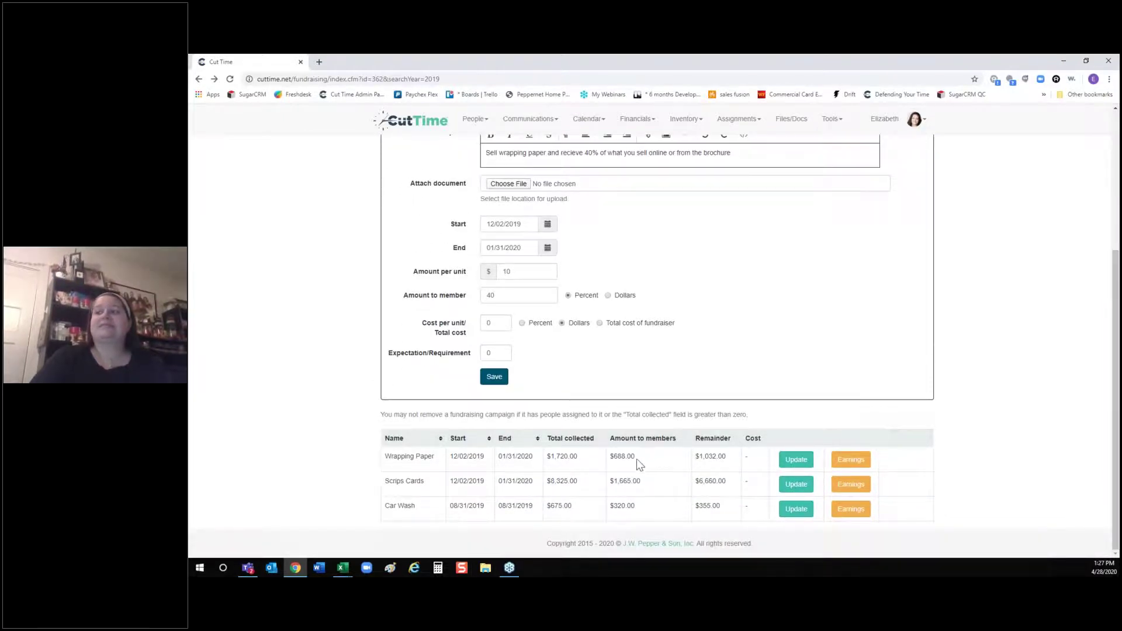
{"action": "left_click_drag", "start_coordinate": [637, 460], "coordinate": [614, 463]}
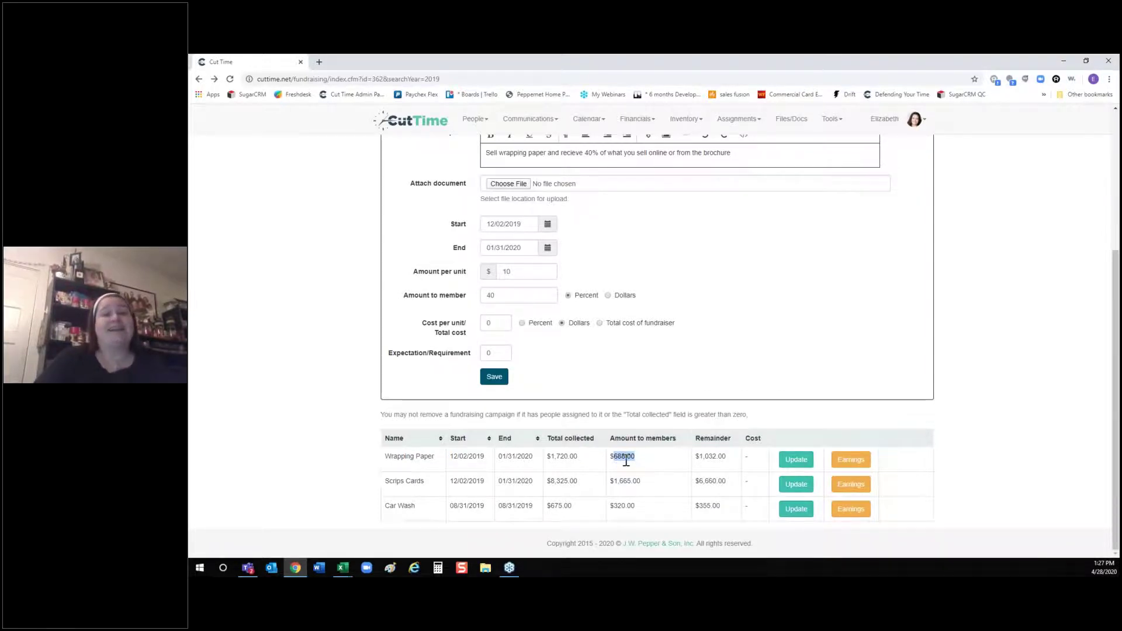
{"action": "left_click_drag", "start_coordinate": [728, 458], "coordinate": [703, 467]}
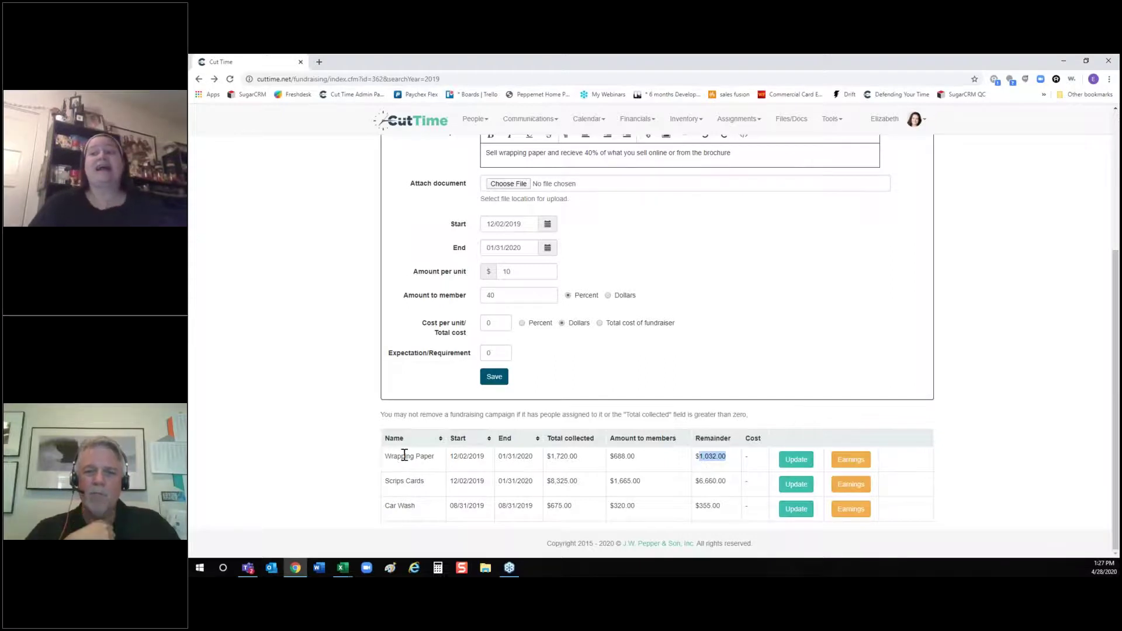
Step: Search the financial ledger with the type set to All and open the first listed member's financial details
{"action": "left_click", "coordinate": [638, 120]}
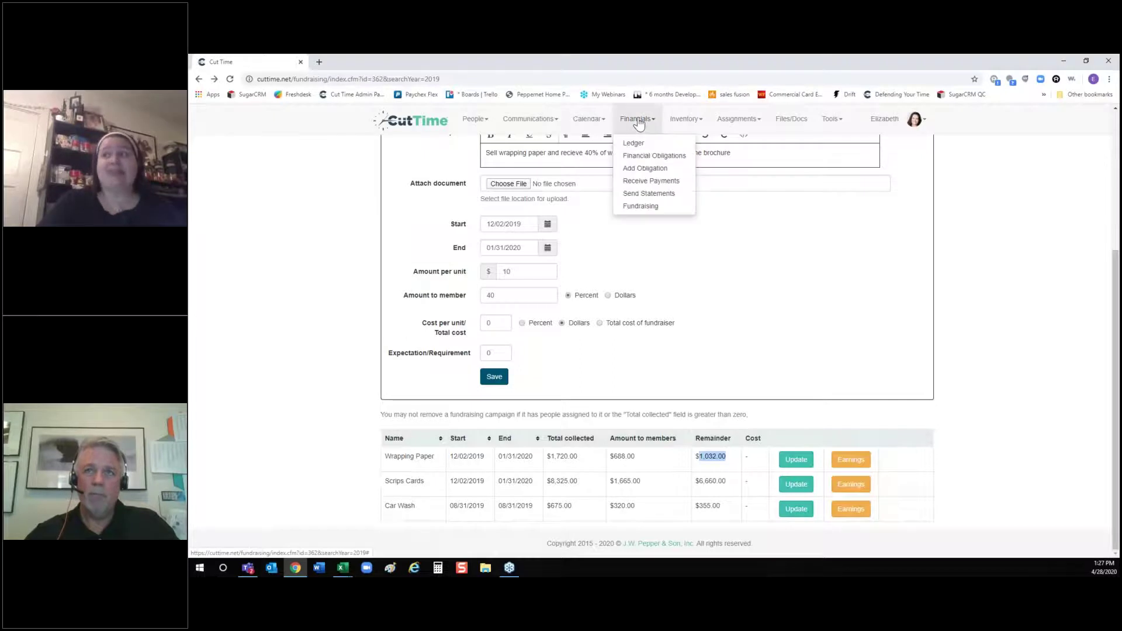
{"action": "left_click", "coordinate": [646, 138]}
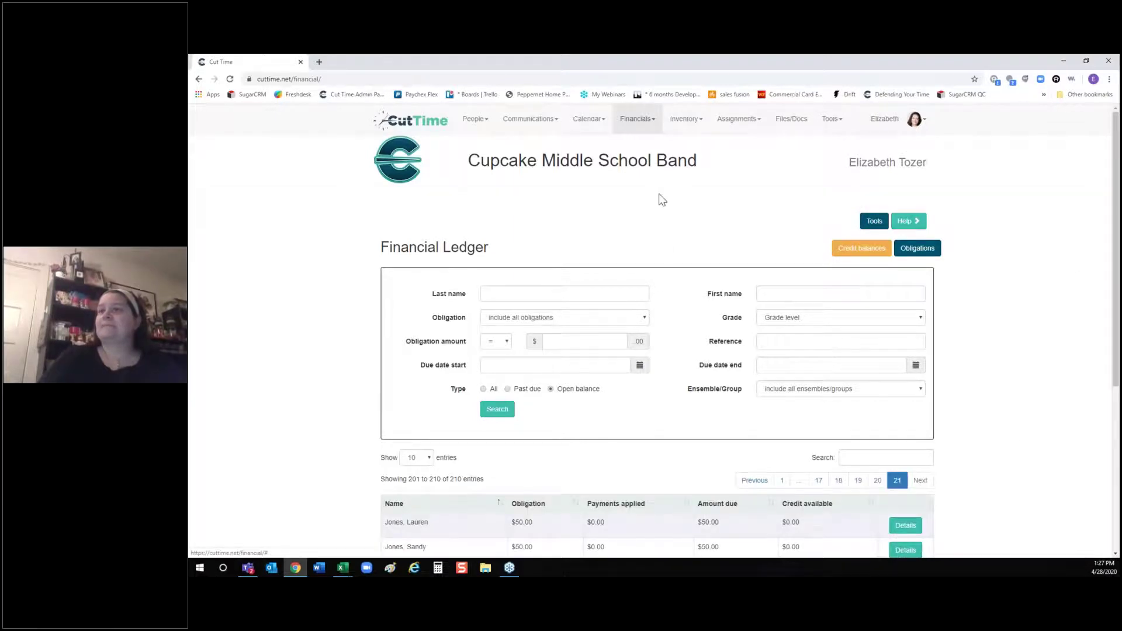
{"action": "left_click", "coordinate": [483, 389]}
{"action": "left_click", "coordinate": [498, 409]}
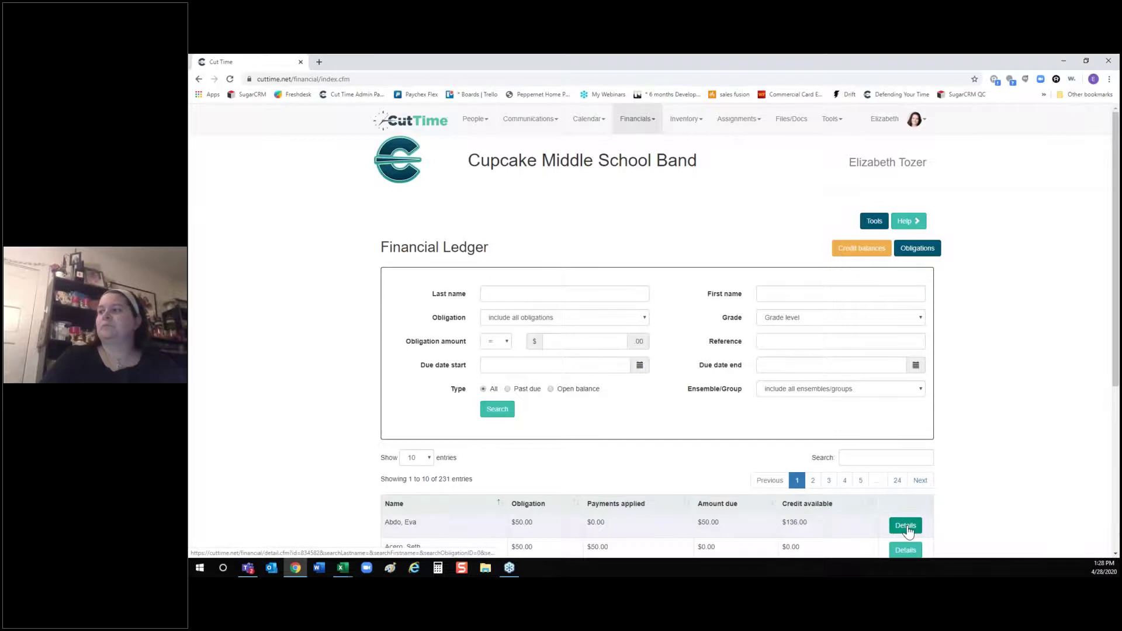
{"action": "left_click", "coordinate": [906, 526]}
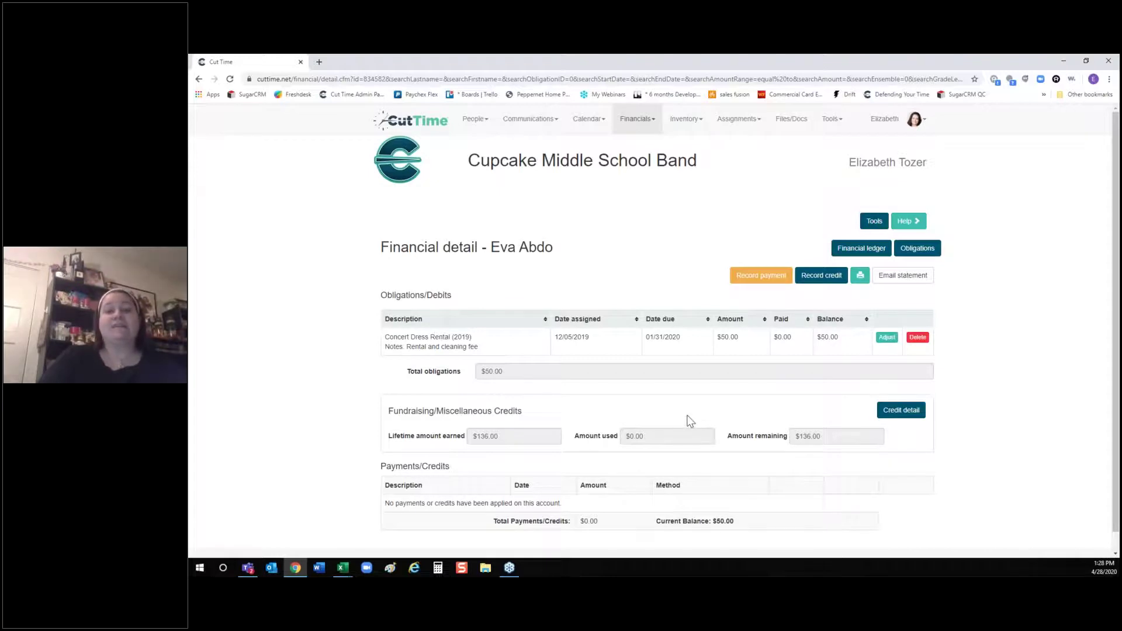
Step: Review the member's credit detail for the Wrapping Paper fundraising distribution, and return to the financial detail page
{"action": "left_click", "coordinate": [906, 415]}
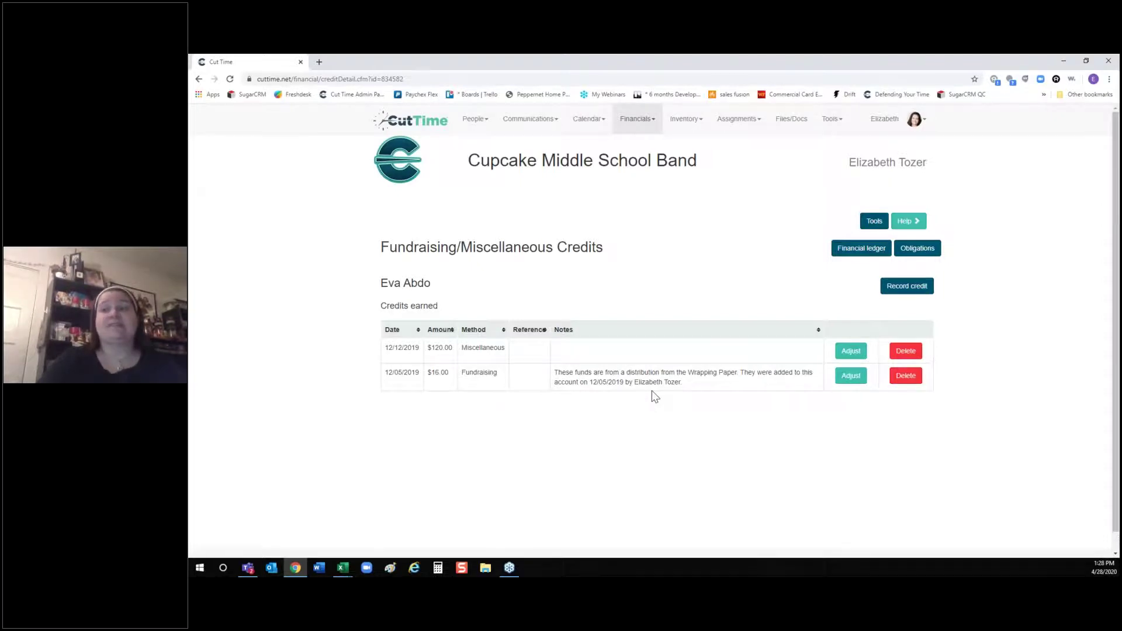
{"action": "left_click_drag", "start_coordinate": [450, 374], "coordinate": [433, 378]}
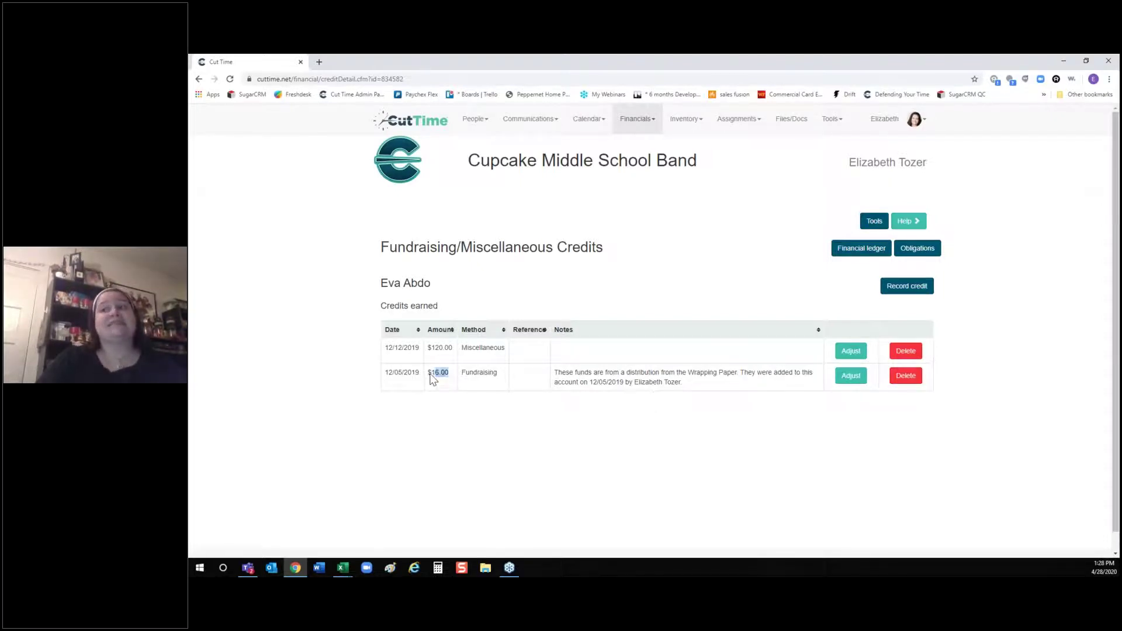
{"action": "left_click", "coordinate": [798, 467]}
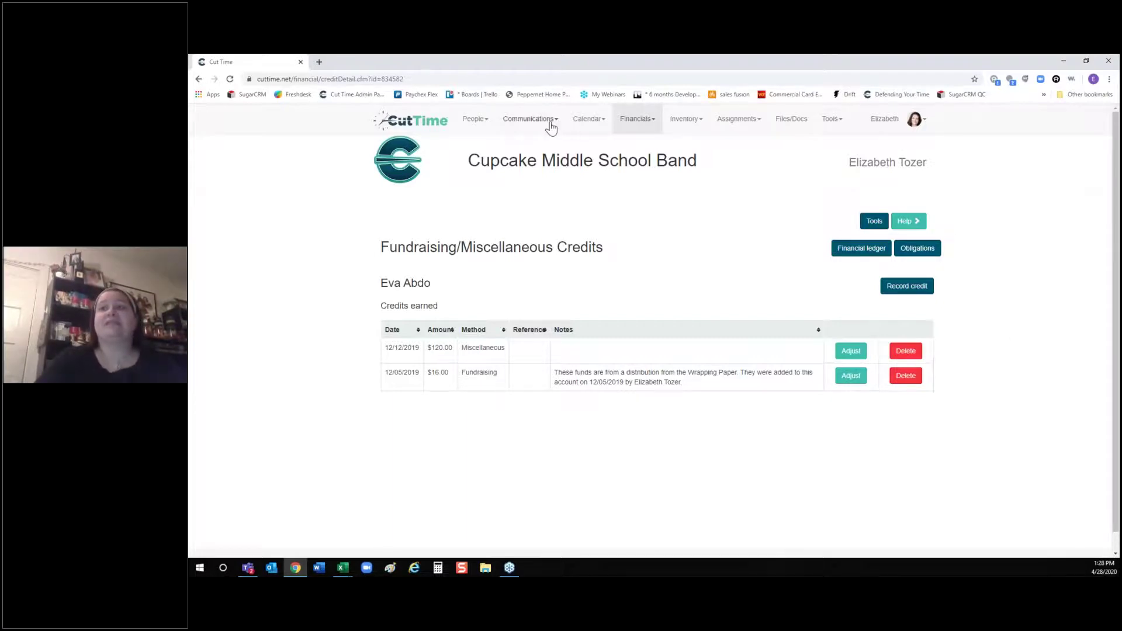
{"action": "left_click", "coordinate": [198, 81]}
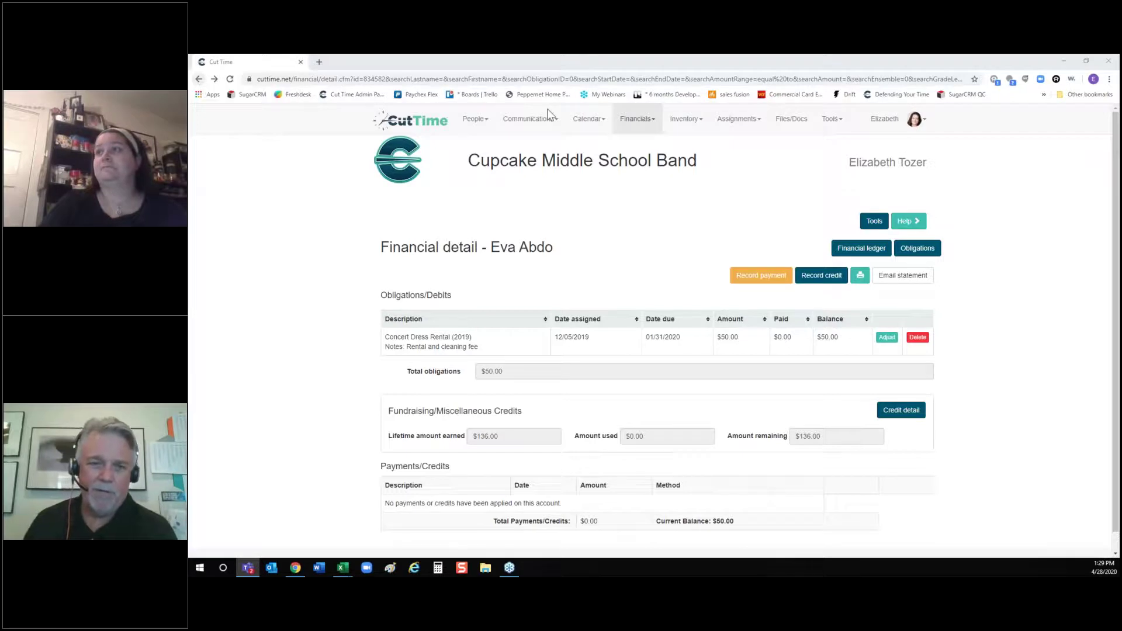
Step: Open the Wrapping Paper fundraising campaign for updating, set its expectation/requirement to 10, and save it
{"action": "left_click", "coordinate": [637, 120]}
{"action": "left_click", "coordinate": [639, 213]}
{"action": "left_click", "coordinate": [796, 312]}
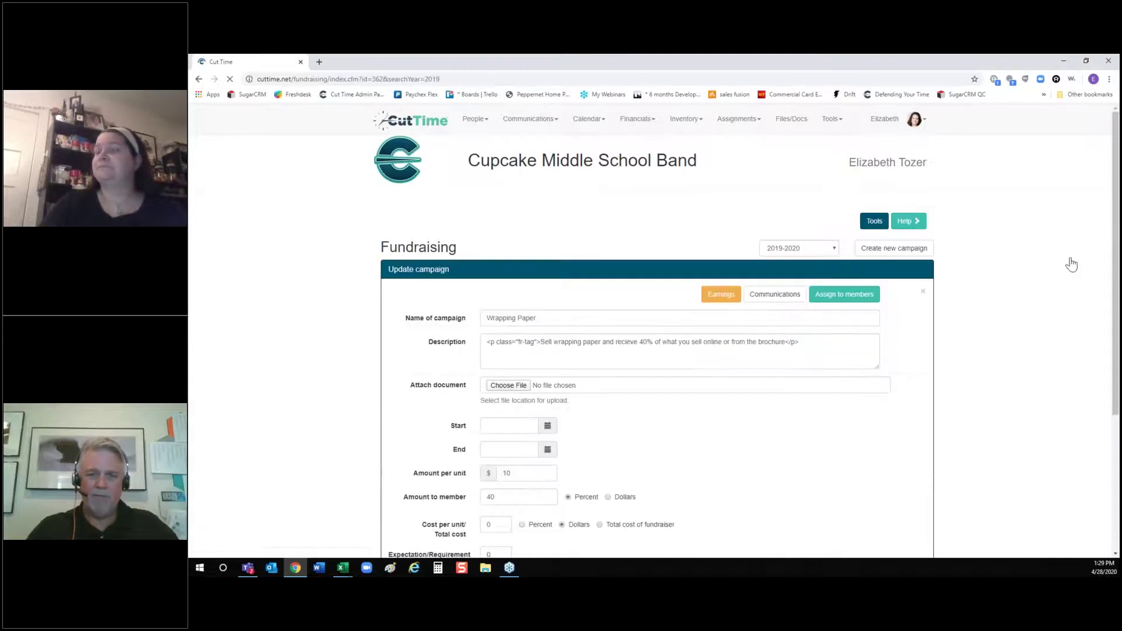
{"action": "left_click_drag", "start_coordinate": [1116, 209], "coordinate": [1118, 285]}
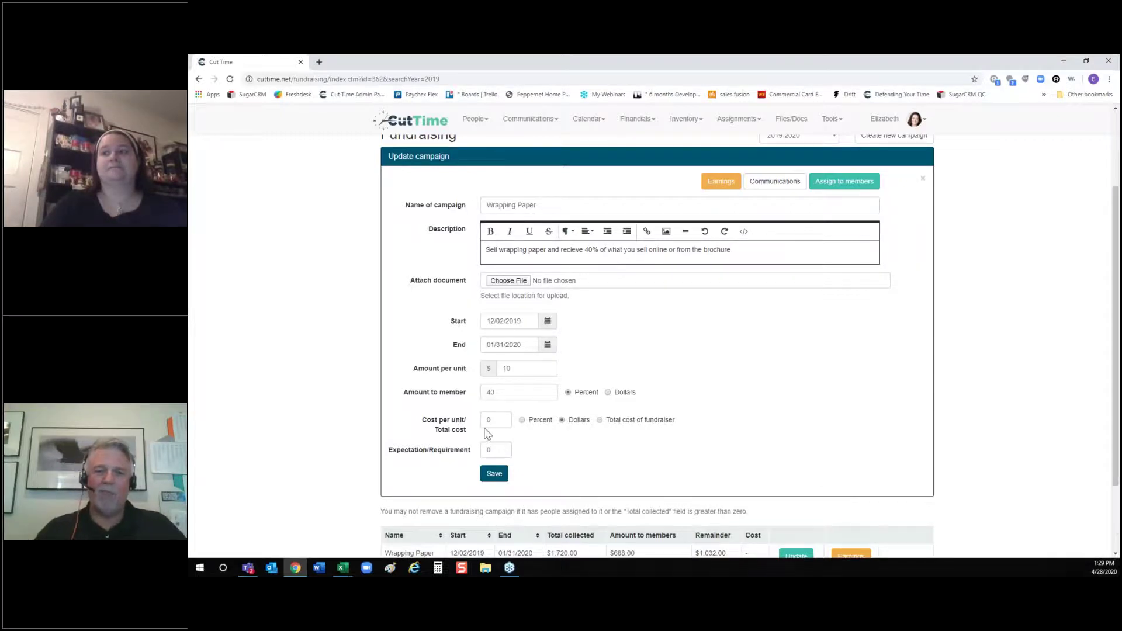
{"action": "mouse_move", "coordinate": [448, 426]}
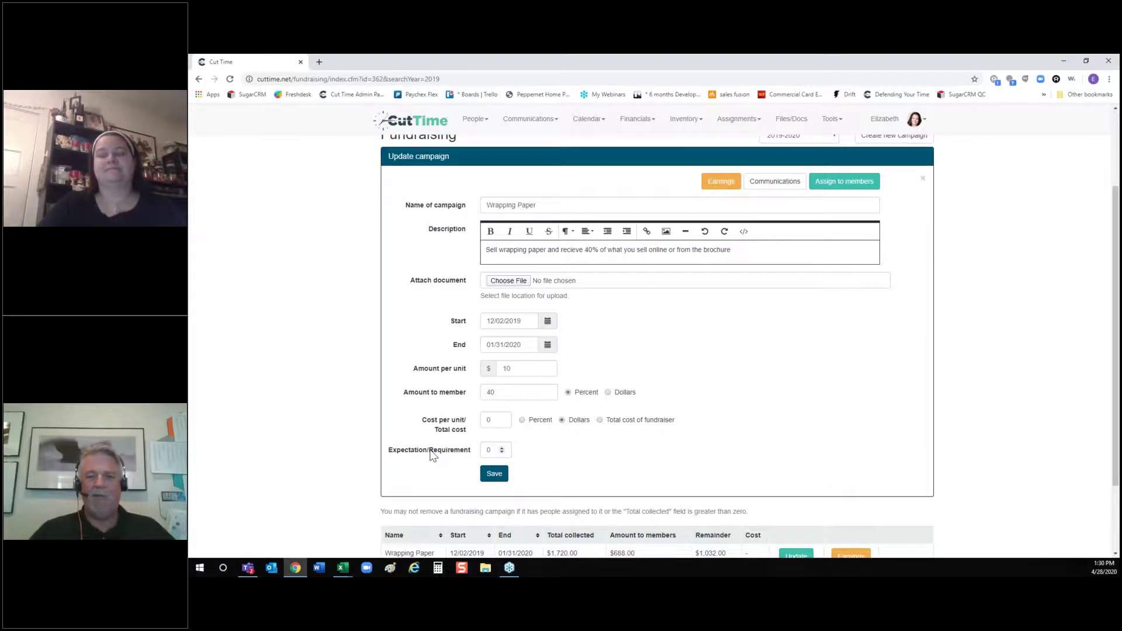
{"action": "left_click", "coordinate": [503, 448]}
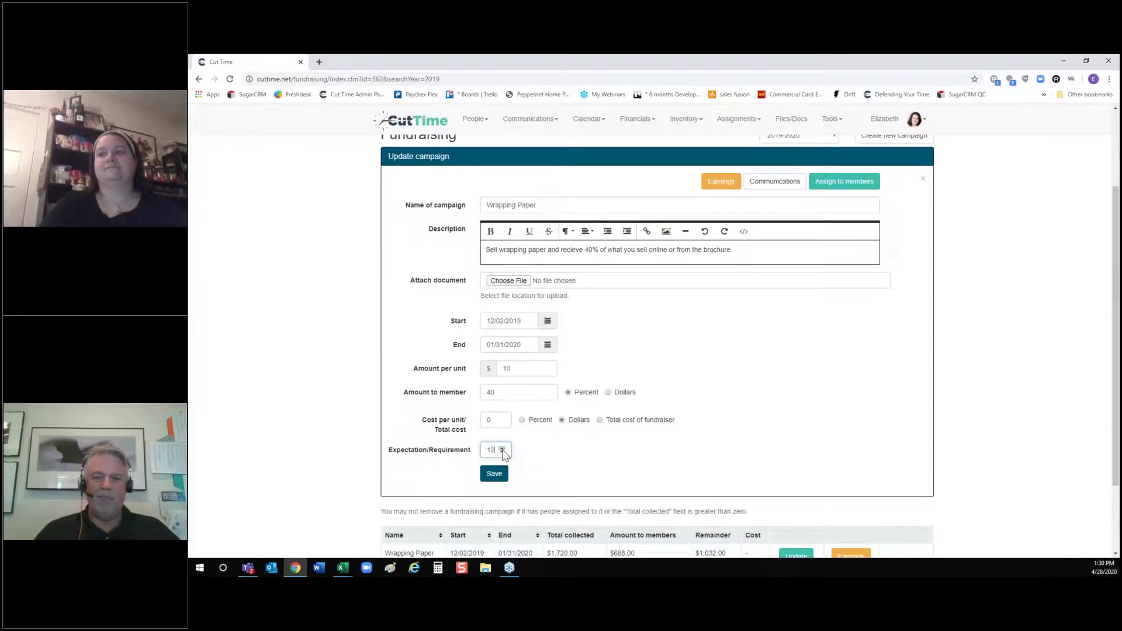
{"action": "left_click", "coordinate": [502, 452]}
{"action": "left_click", "coordinate": [502, 453]}
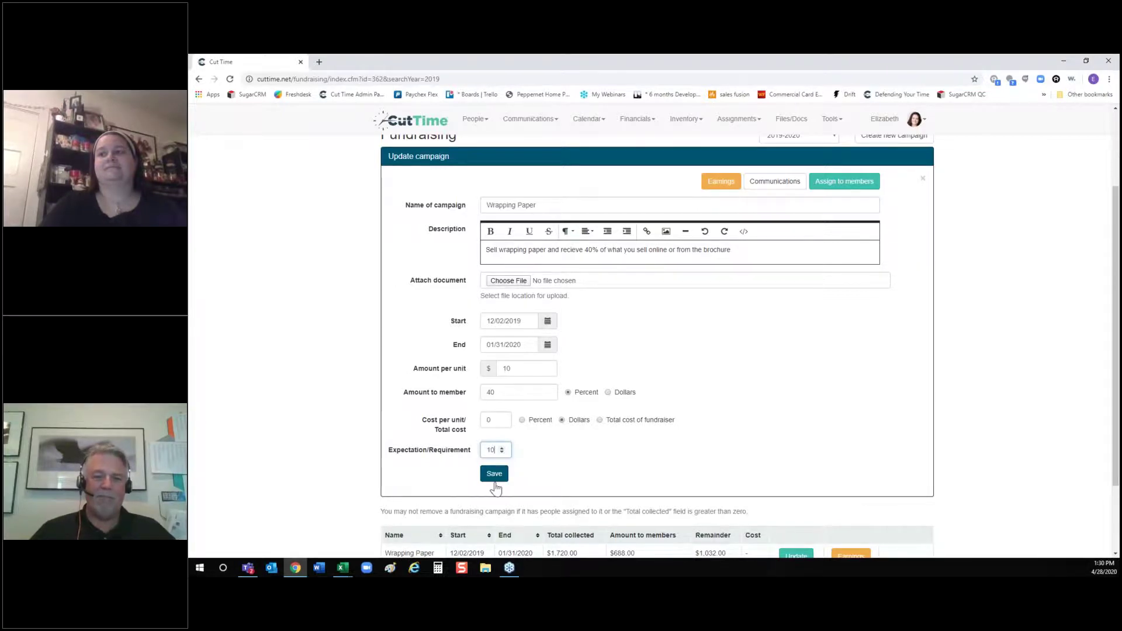
{"action": "left_click", "coordinate": [494, 484]}
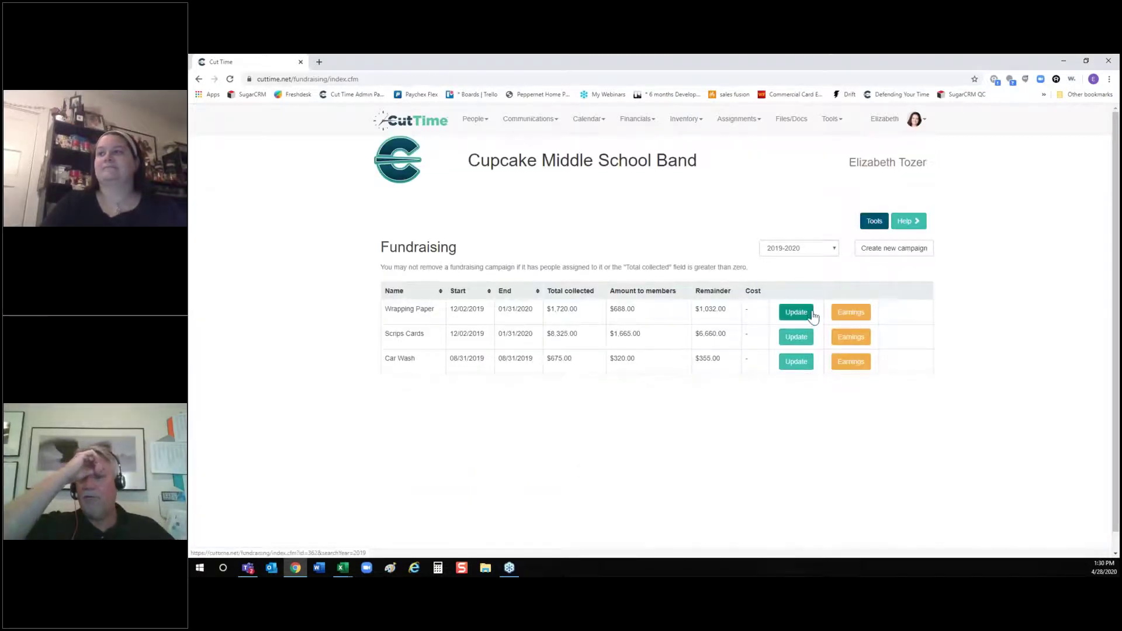
Step: Open the Wrapping Paper earnings, add a quantity sold of 4 for the second listed member, and save the update
{"action": "left_click", "coordinate": [851, 313]}
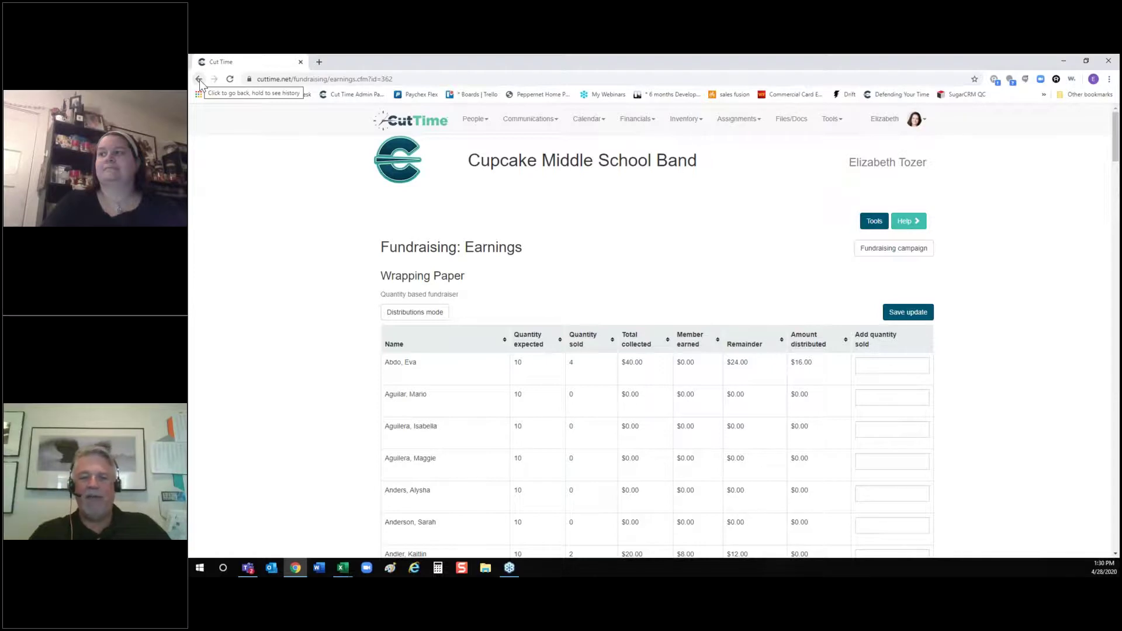
{"action": "left_click", "coordinate": [908, 368]}
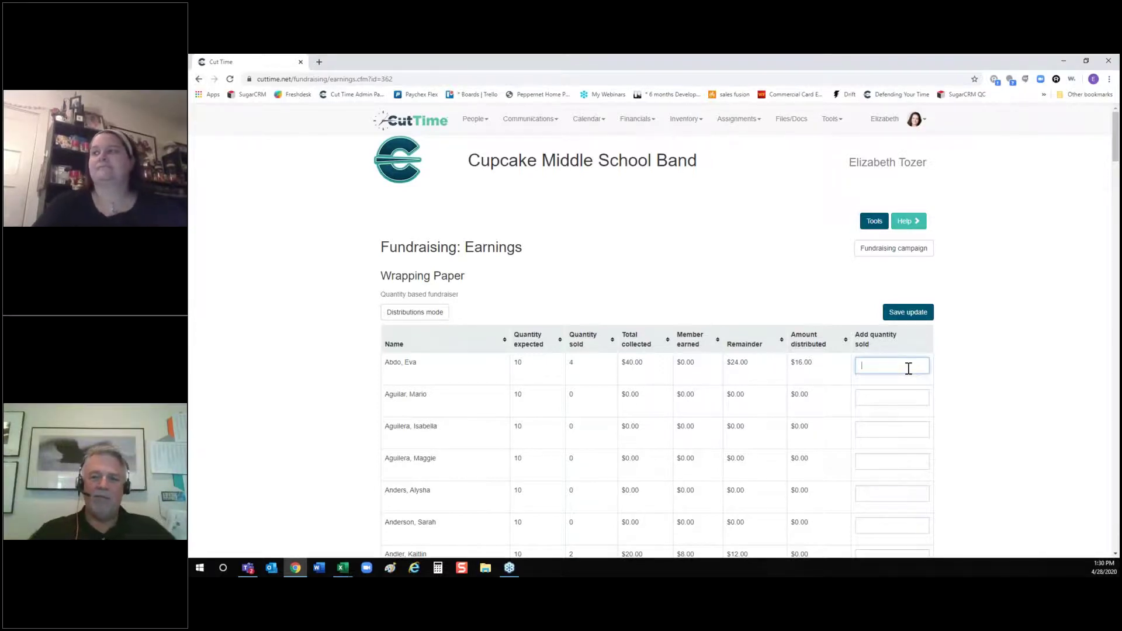
{"action": "left_click", "coordinate": [890, 395]}
{"action": "type", "text": "4"}
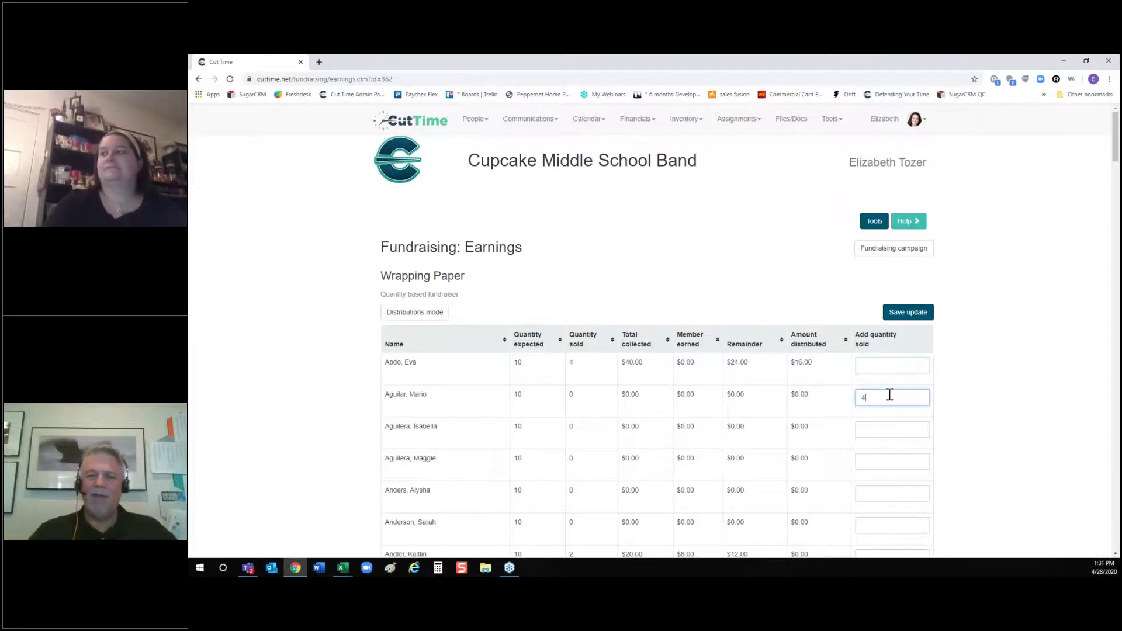
{"action": "left_click", "coordinate": [907, 315]}
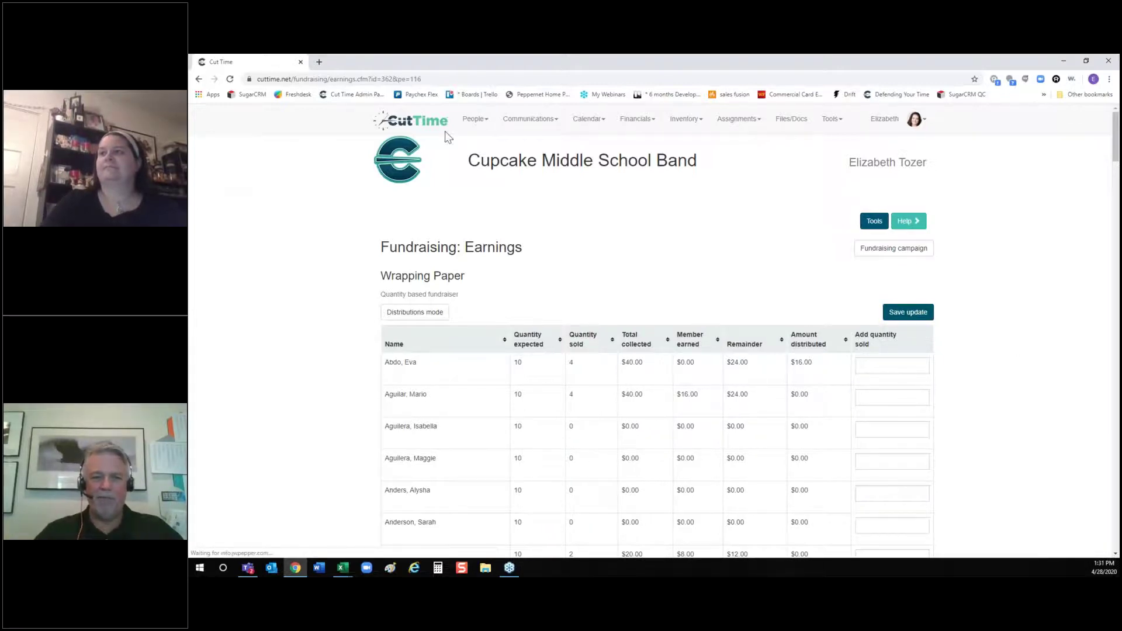
Step: Go back to the fundraising list and reopen the Wrapping Paper campaign's settings
{"action": "left_click", "coordinate": [198, 80]}
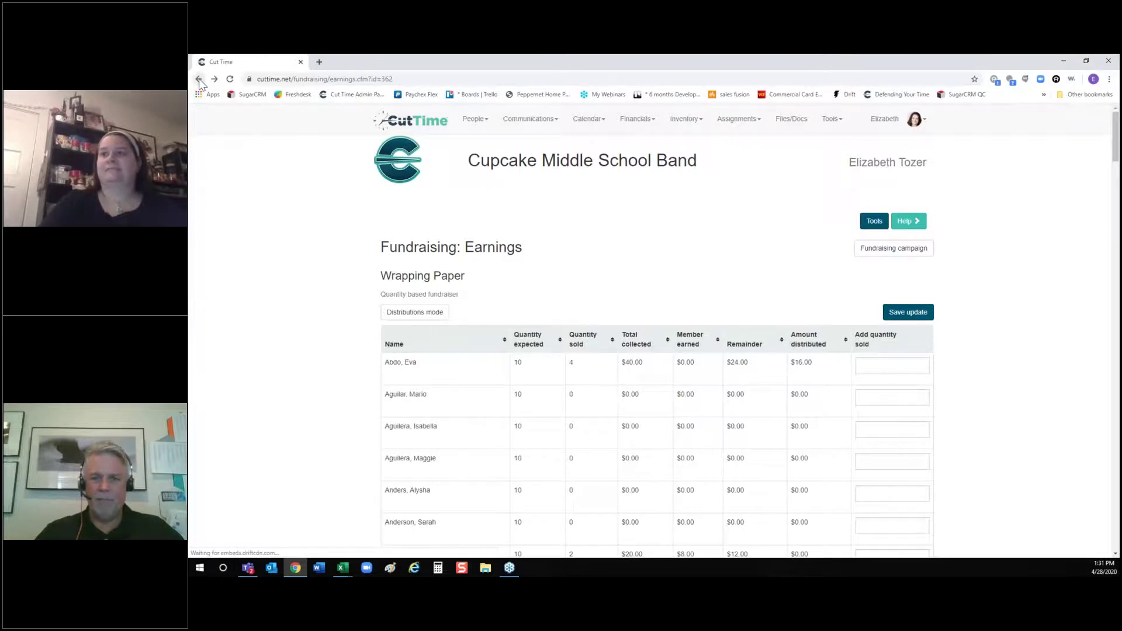
{"action": "left_click", "coordinate": [199, 79]}
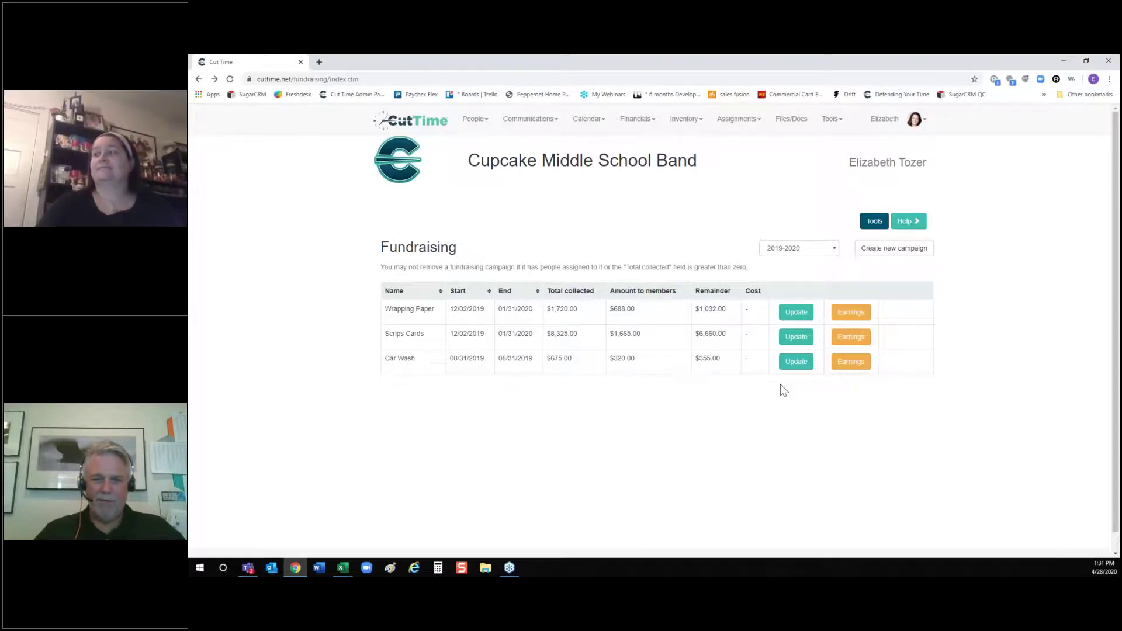
{"action": "left_click", "coordinate": [812, 320]}
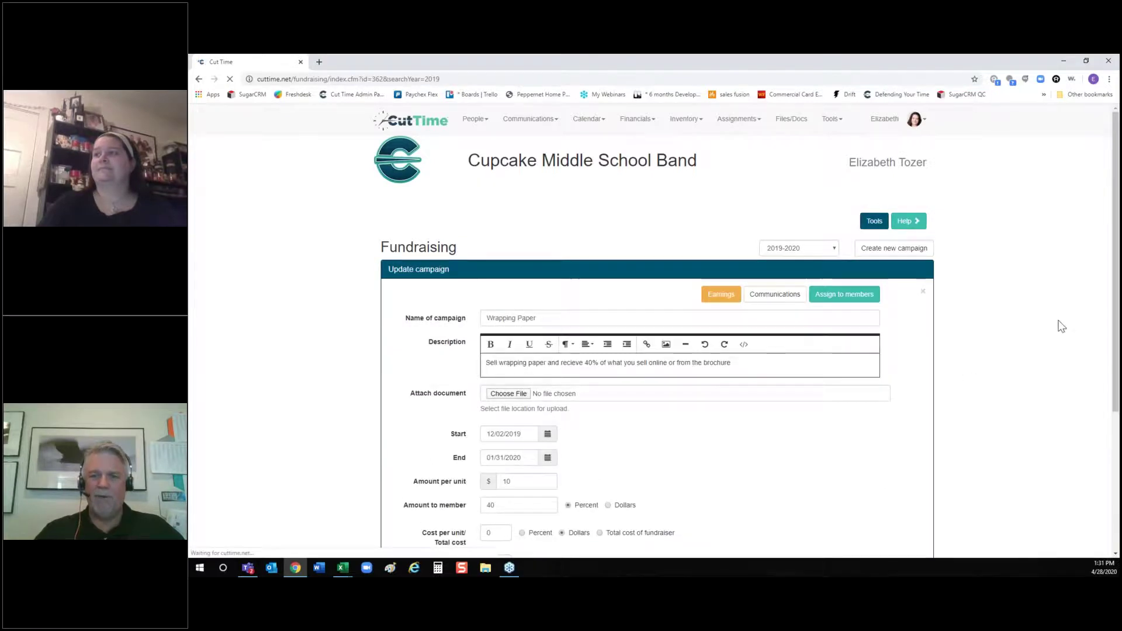
{"action": "scroll", "coordinate": [1115, 215], "scroll_direction": "down", "scroll_amount": 1}
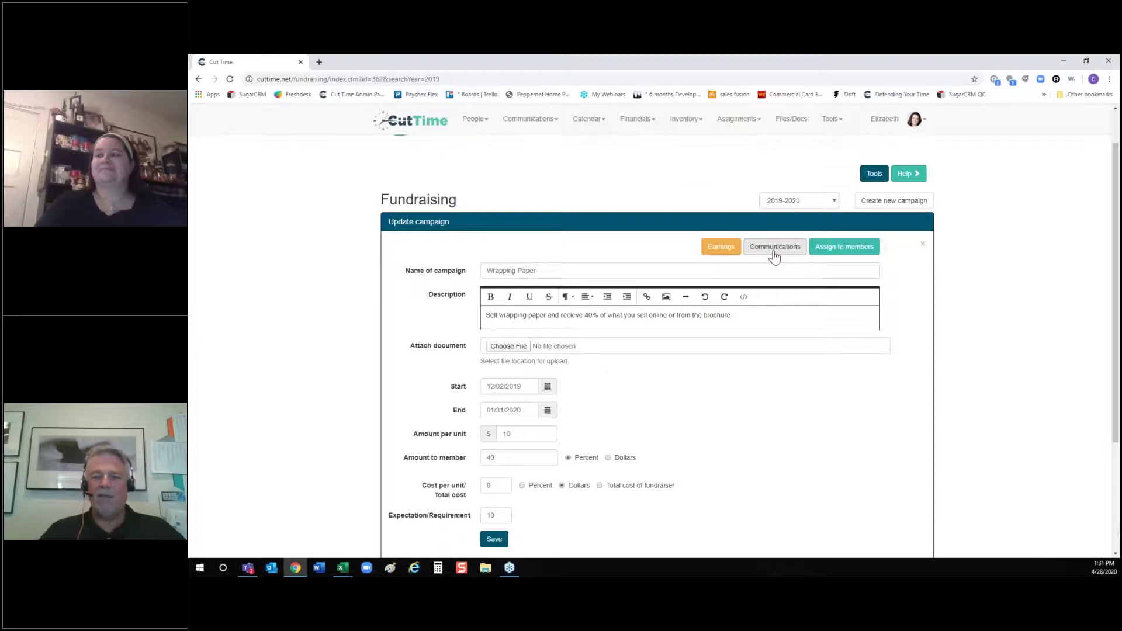
Step: View the campaign's communications form and the financial tools list, closing each without sending or changing anything
{"action": "left_click", "coordinate": [774, 254]}
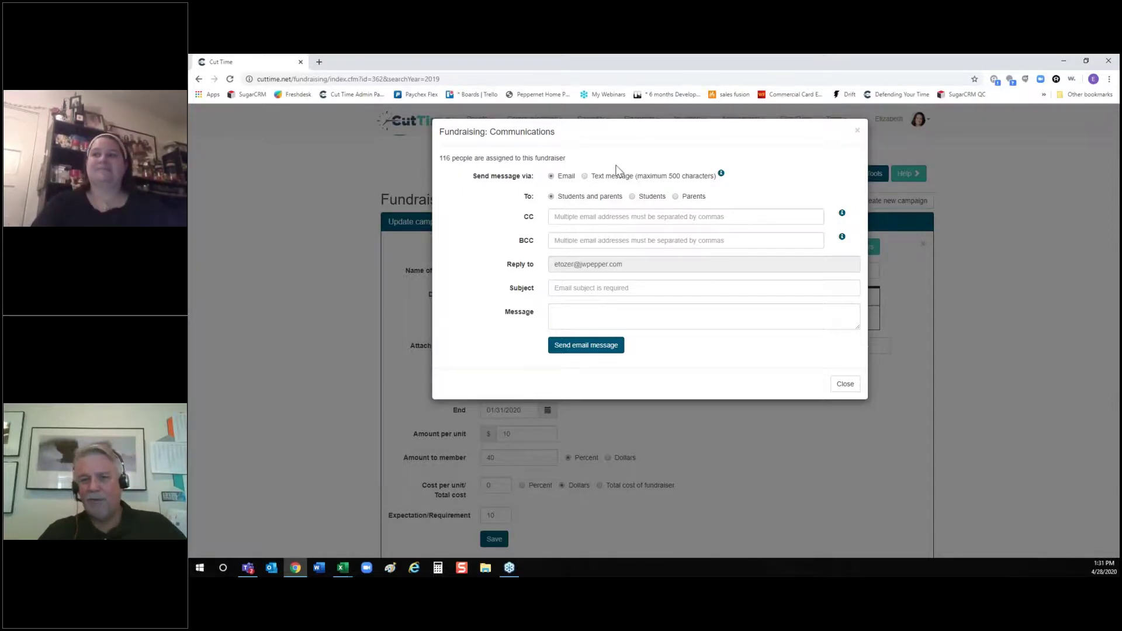
{"action": "left_click", "coordinate": [857, 134]}
{"action": "left_click", "coordinate": [874, 176]}
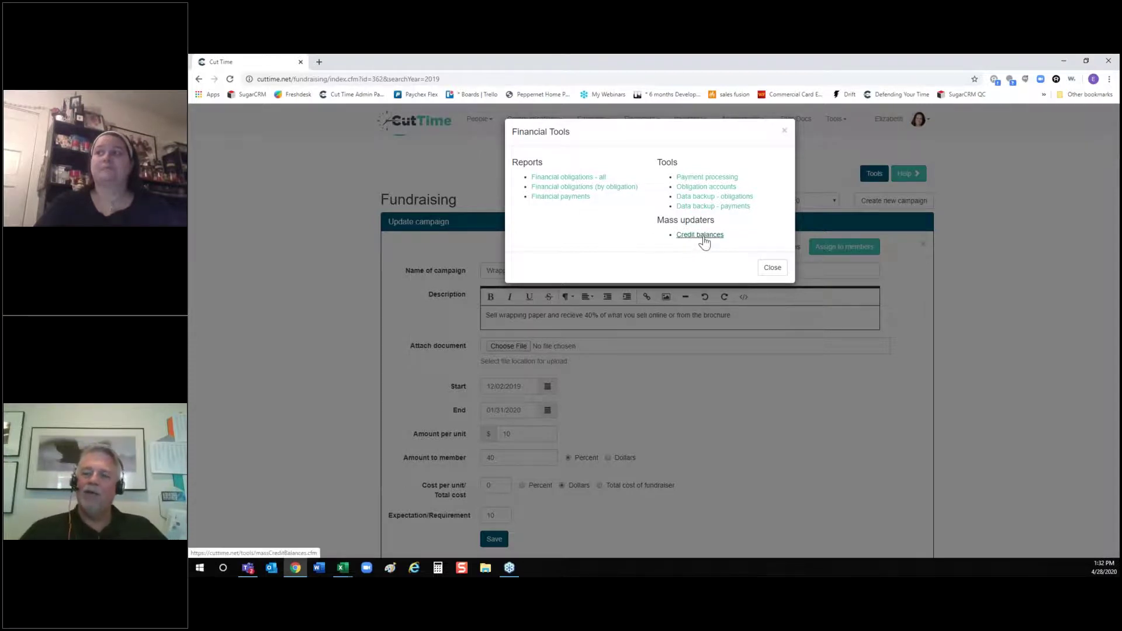
{"action": "left_click", "coordinate": [770, 268]}
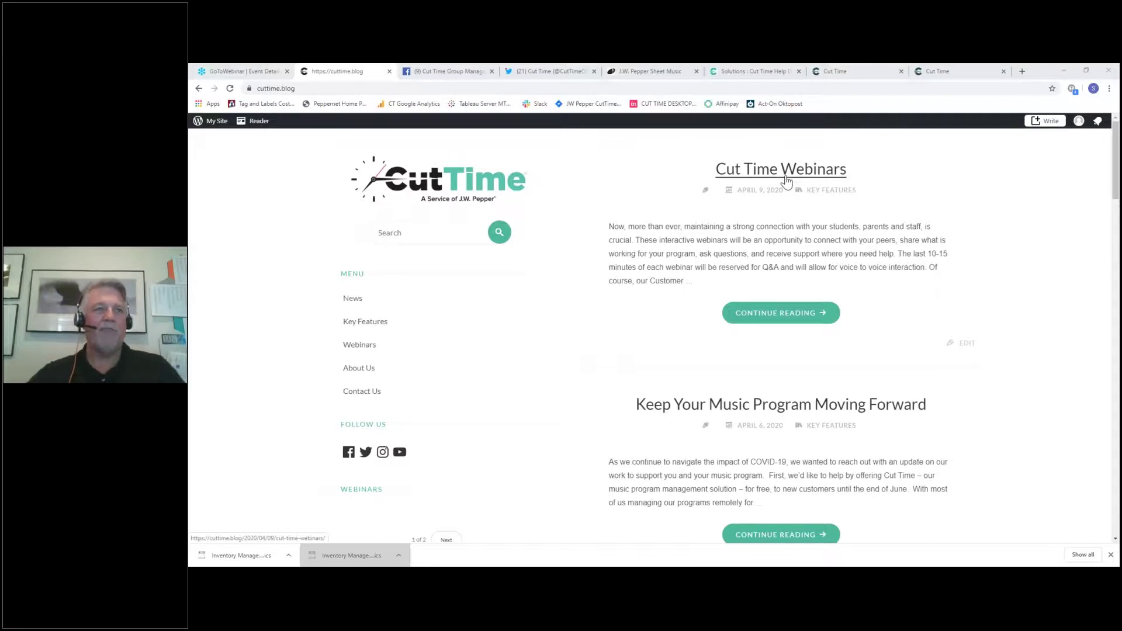
Step: Open the Cut Time Webinars post on the Cut Time blog and examine the Lunch & Learn session schedule
{"action": "left_click", "coordinate": [771, 320]}
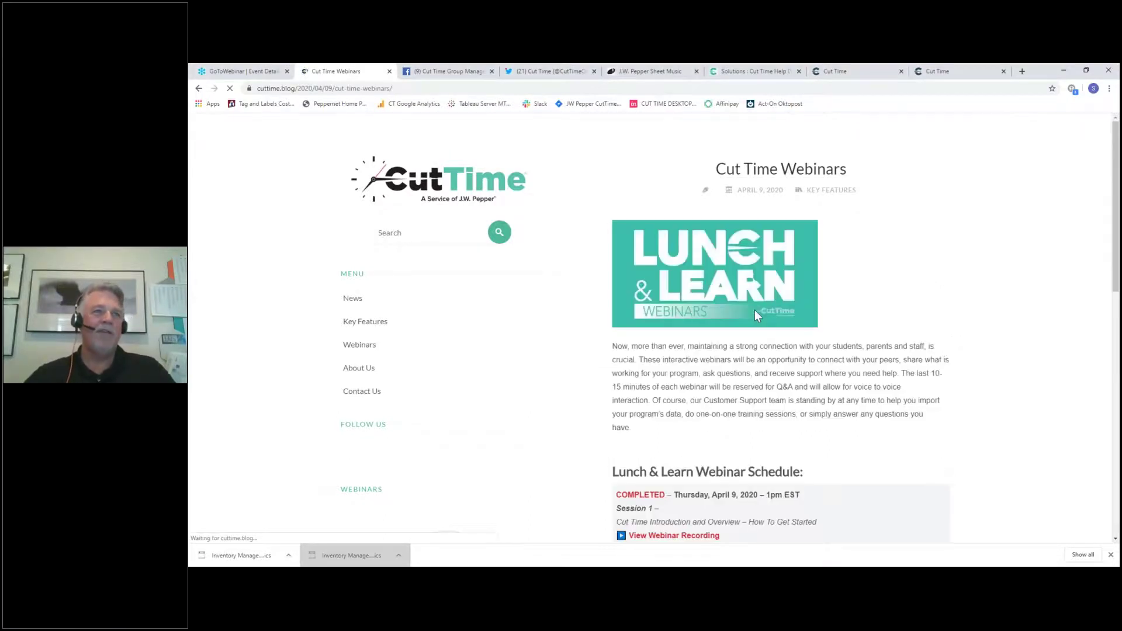
{"action": "scroll", "coordinate": [754, 310], "scroll_direction": "down", "scroll_amount": 3}
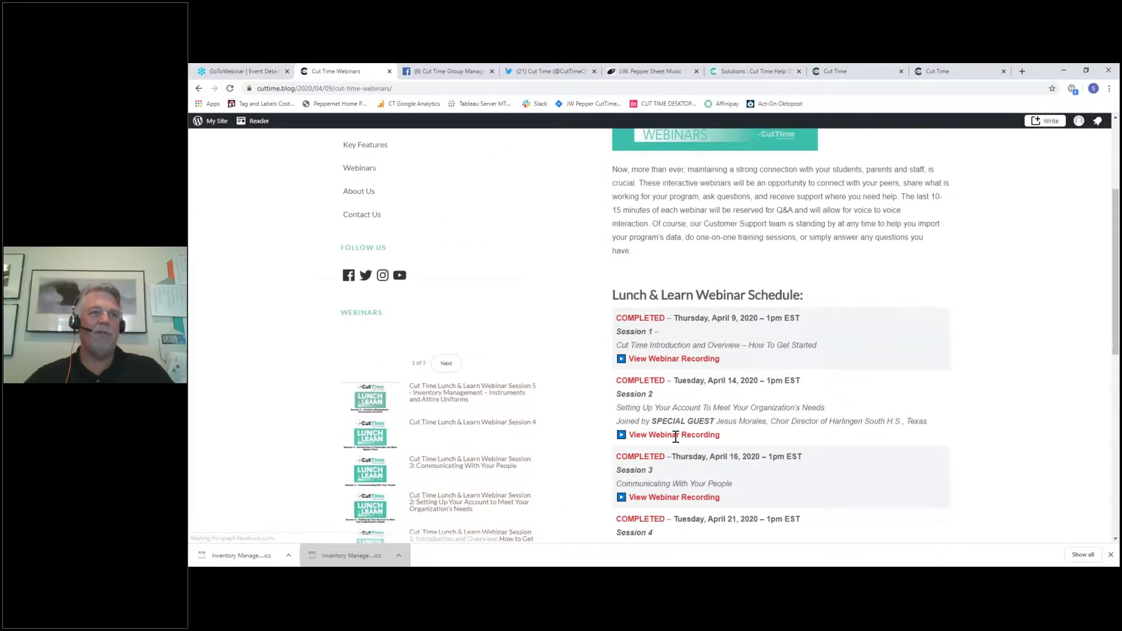
{"action": "scroll", "coordinate": [672, 383], "scroll_direction": "down", "scroll_amount": 1}
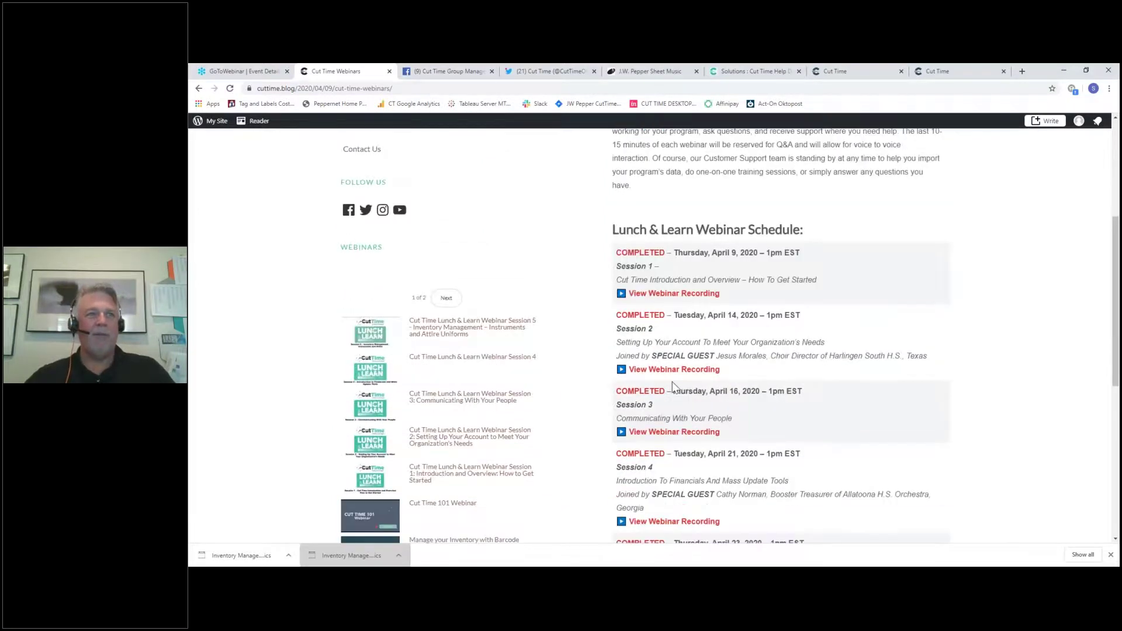
{"action": "scroll", "coordinate": [660, 385], "scroll_direction": "down", "scroll_amount": 1}
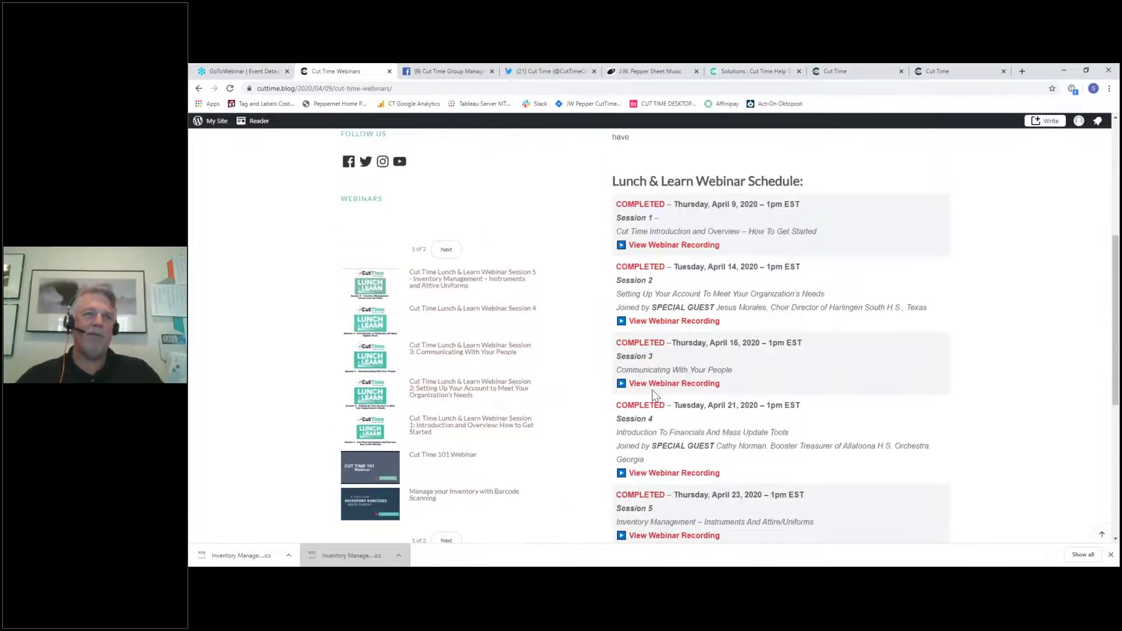
{"action": "scroll", "coordinate": [698, 426], "scroll_direction": "down", "scroll_amount": 2}
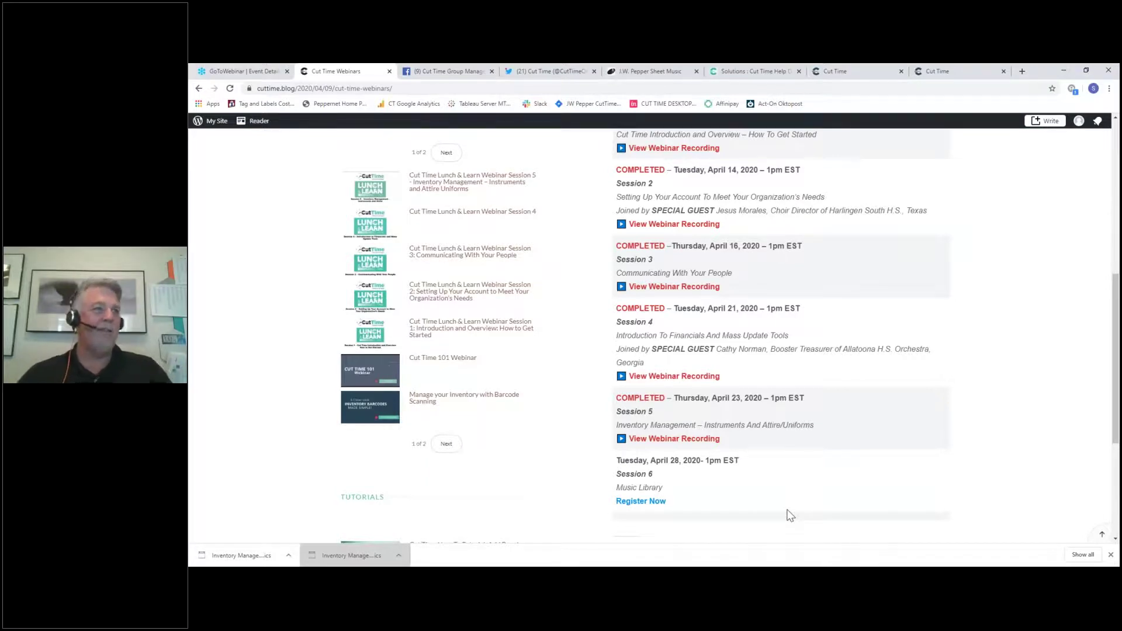
{"action": "scroll", "coordinate": [790, 515], "scroll_direction": "up", "scroll_amount": 7}
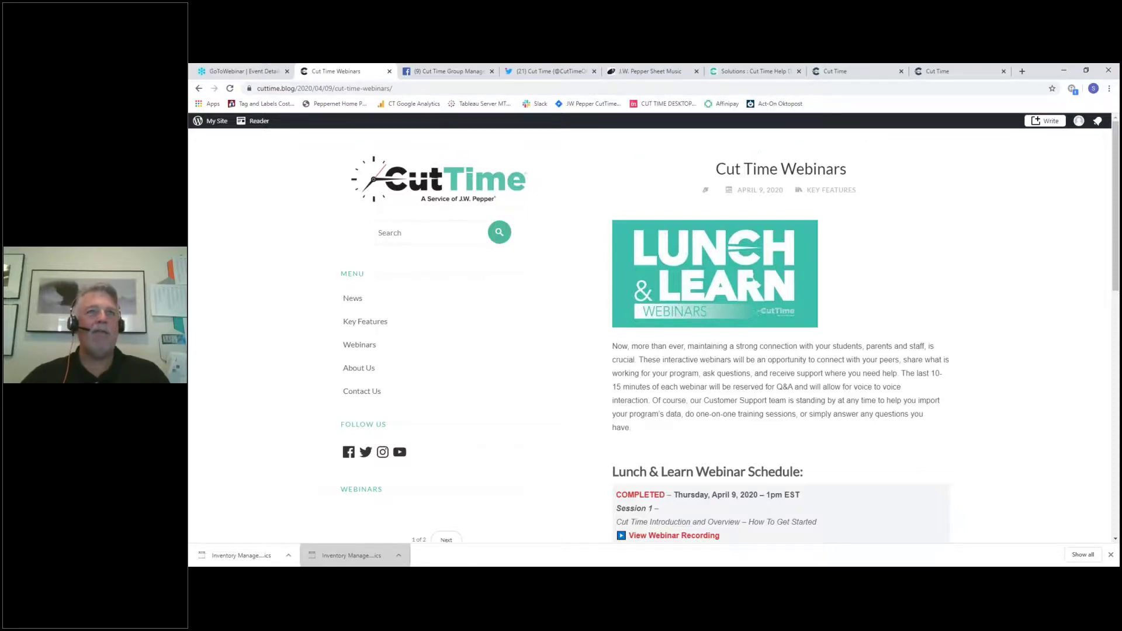
{"action": "left_click", "coordinate": [745, 72]}
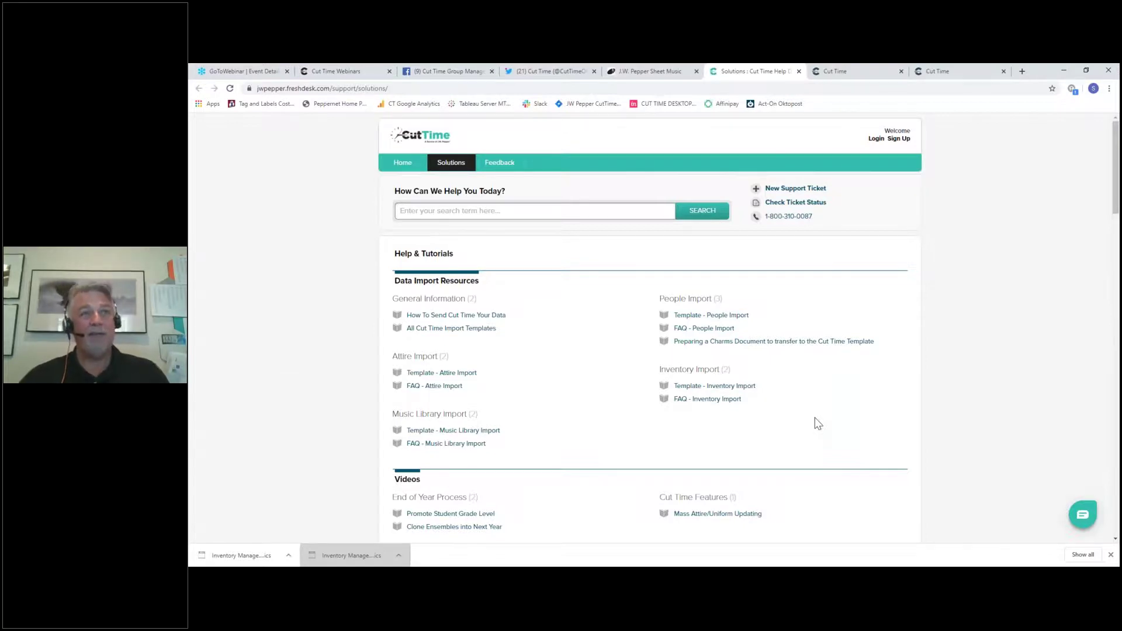
{"action": "left_click", "coordinate": [842, 73]}
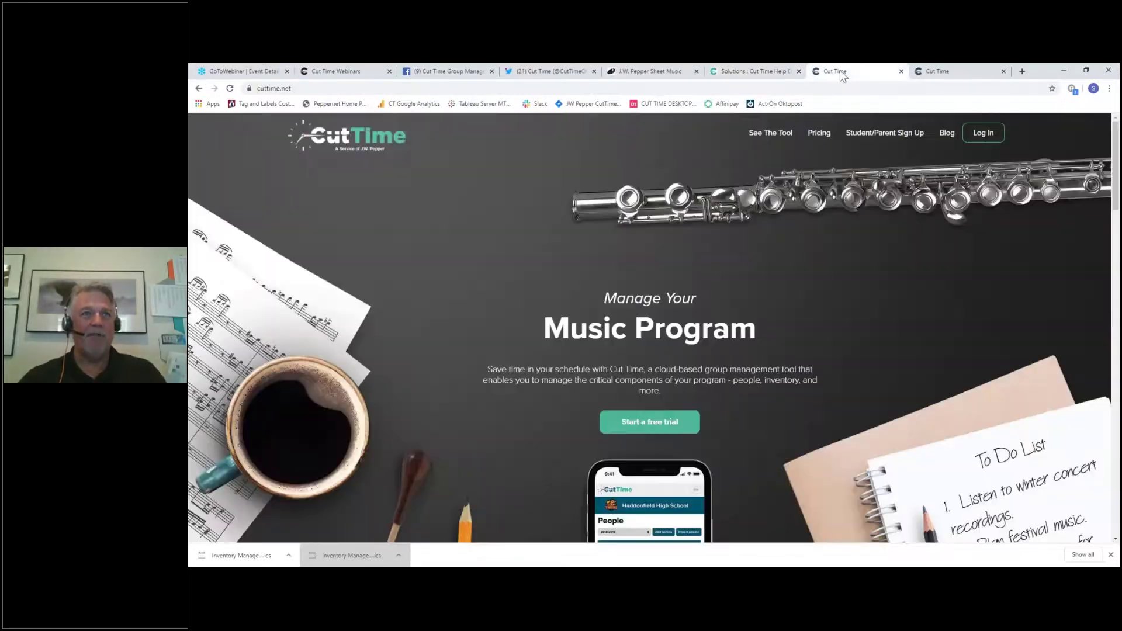
{"action": "left_click", "coordinate": [949, 72]}
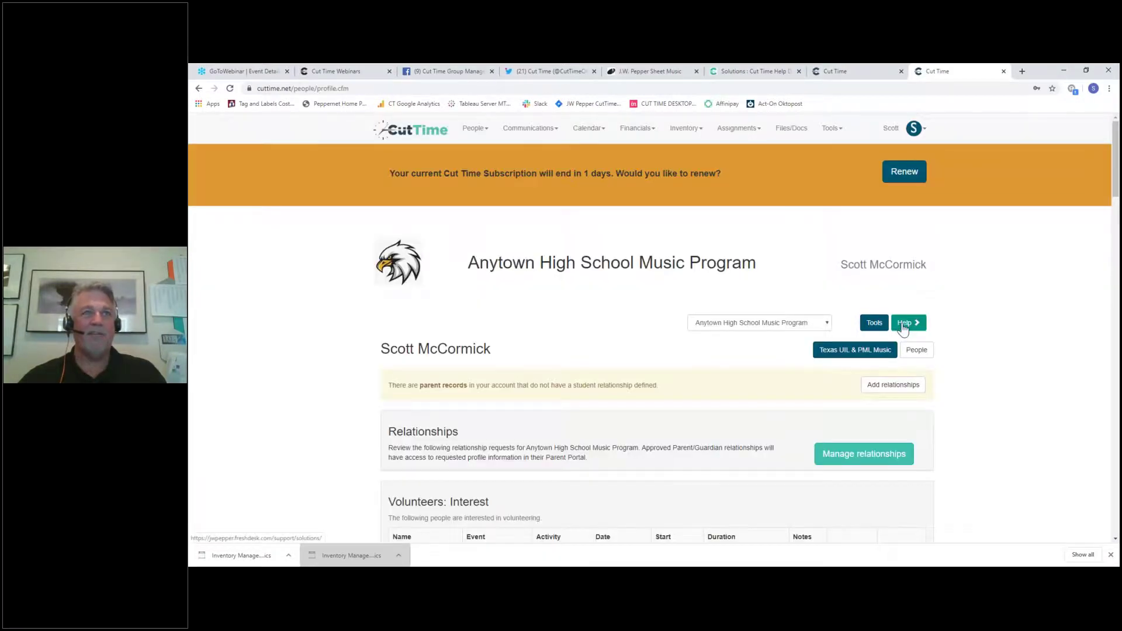
Step: Return to the Cut Time help site and examine its import resources, videos, basics and module articles
{"action": "left_click", "coordinate": [748, 72]}
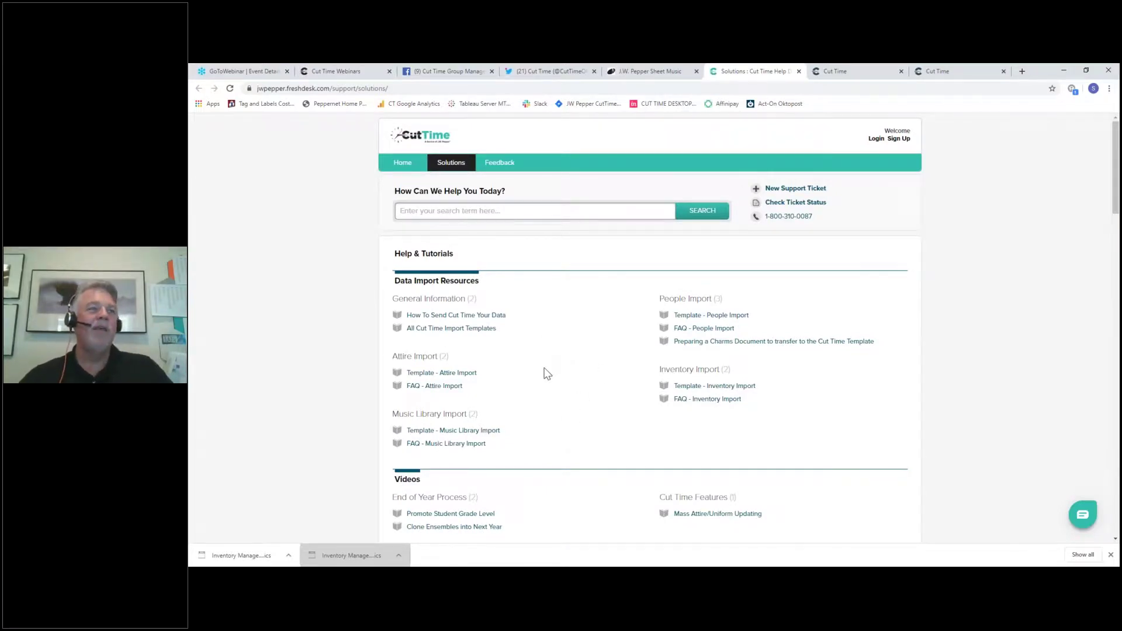
{"action": "scroll", "coordinate": [546, 377], "scroll_direction": "down", "scroll_amount": 3}
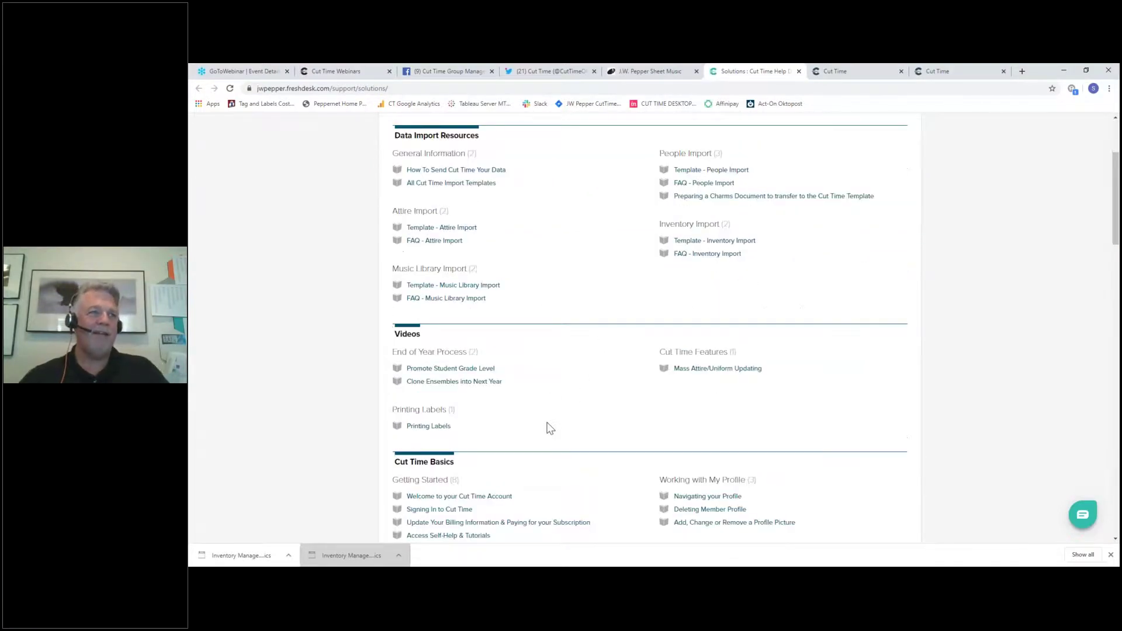
{"action": "scroll", "coordinate": [549, 444], "scroll_direction": "down", "scroll_amount": 1}
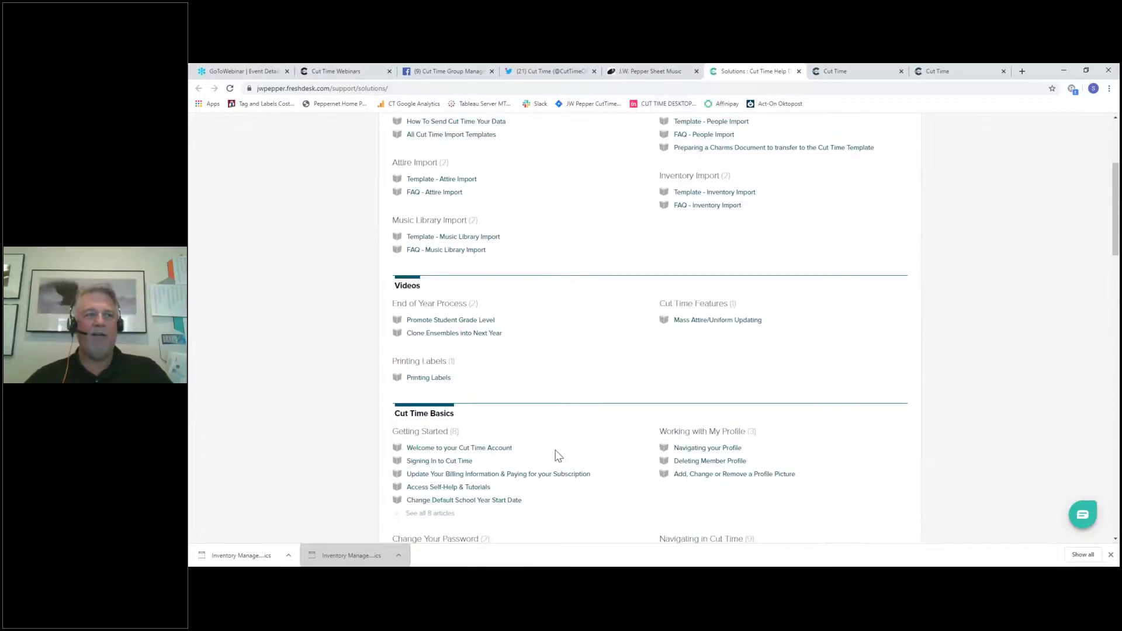
{"action": "scroll", "coordinate": [558, 459], "scroll_direction": "down", "scroll_amount": 3}
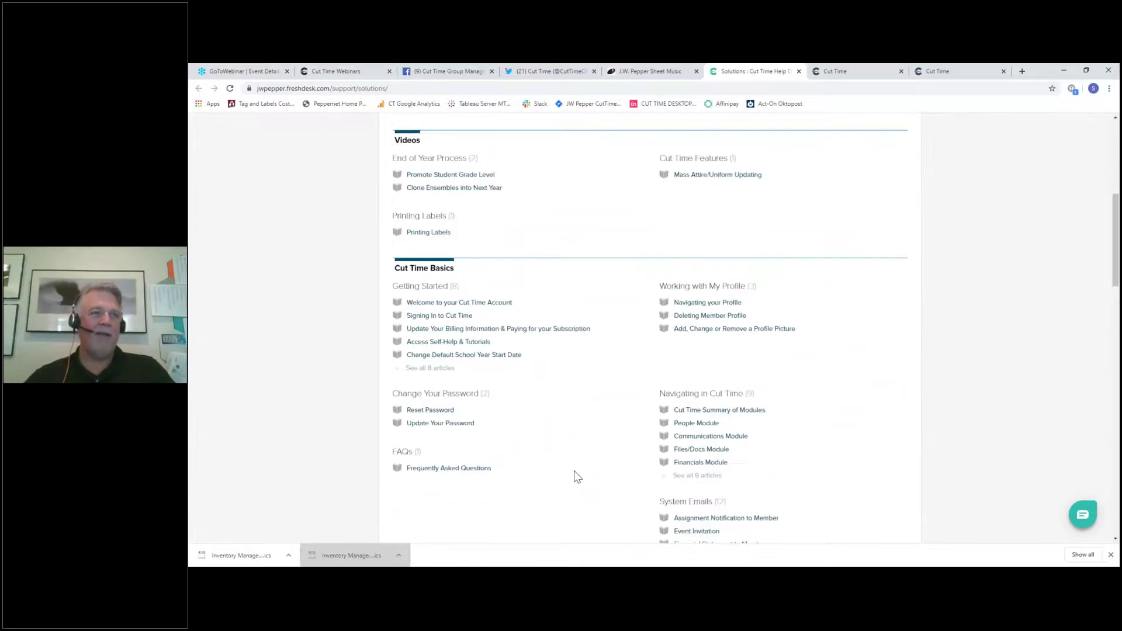
{"action": "scroll", "coordinate": [574, 470], "scroll_direction": "down", "scroll_amount": 6}
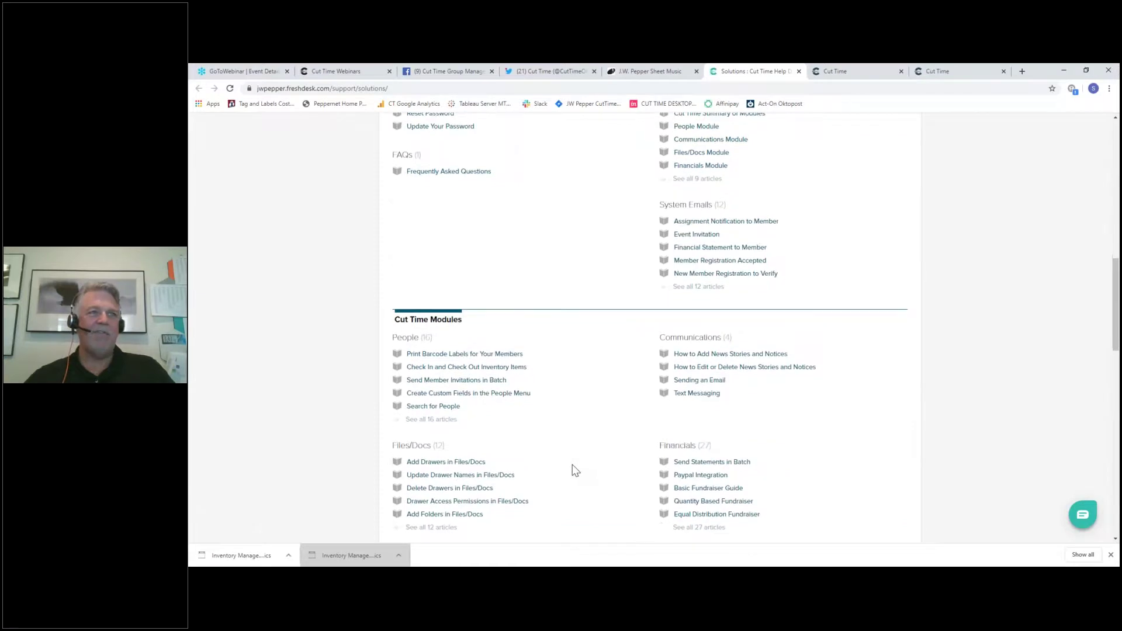
{"action": "scroll", "coordinate": [576, 470], "scroll_direction": "down", "scroll_amount": 3}
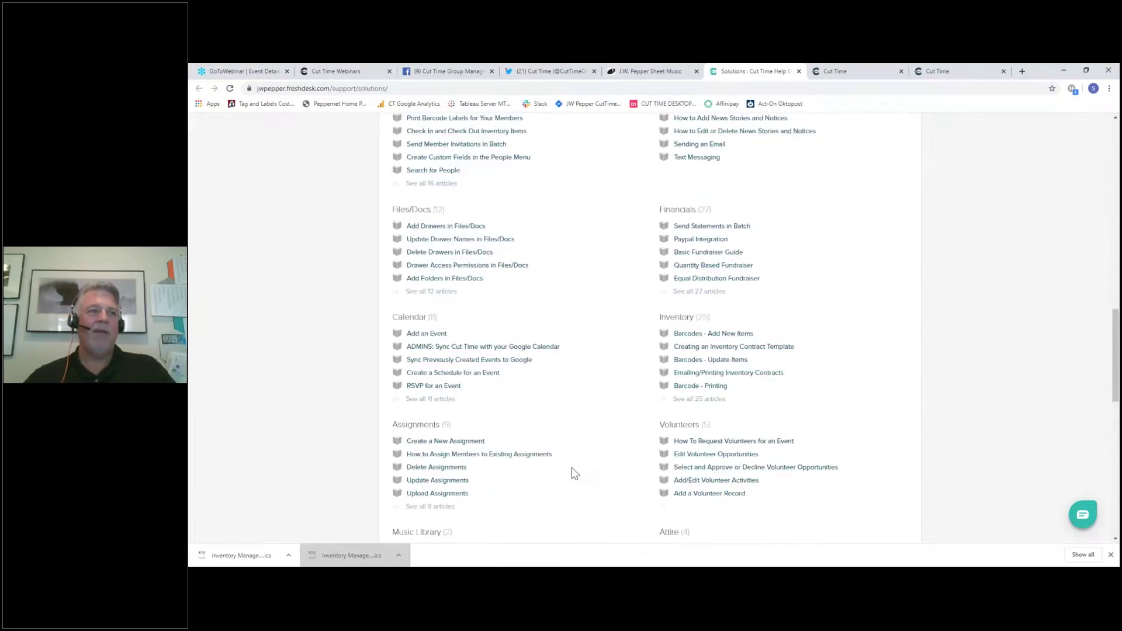
{"action": "scroll", "coordinate": [575, 473], "scroll_direction": "up", "scroll_amount": 7}
{"action": "scroll", "coordinate": [574, 473], "scroll_direction": "up", "scroll_amount": 10}
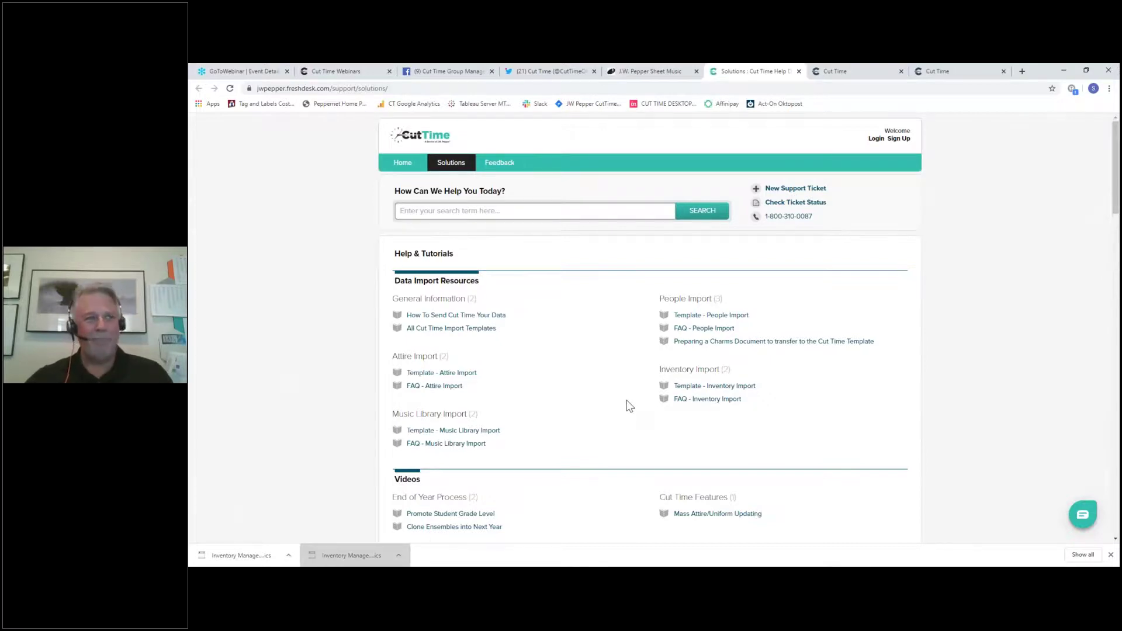
Step: Open the form for a new support ticket and view its type options without choosing one
{"action": "left_click", "coordinate": [792, 189]}
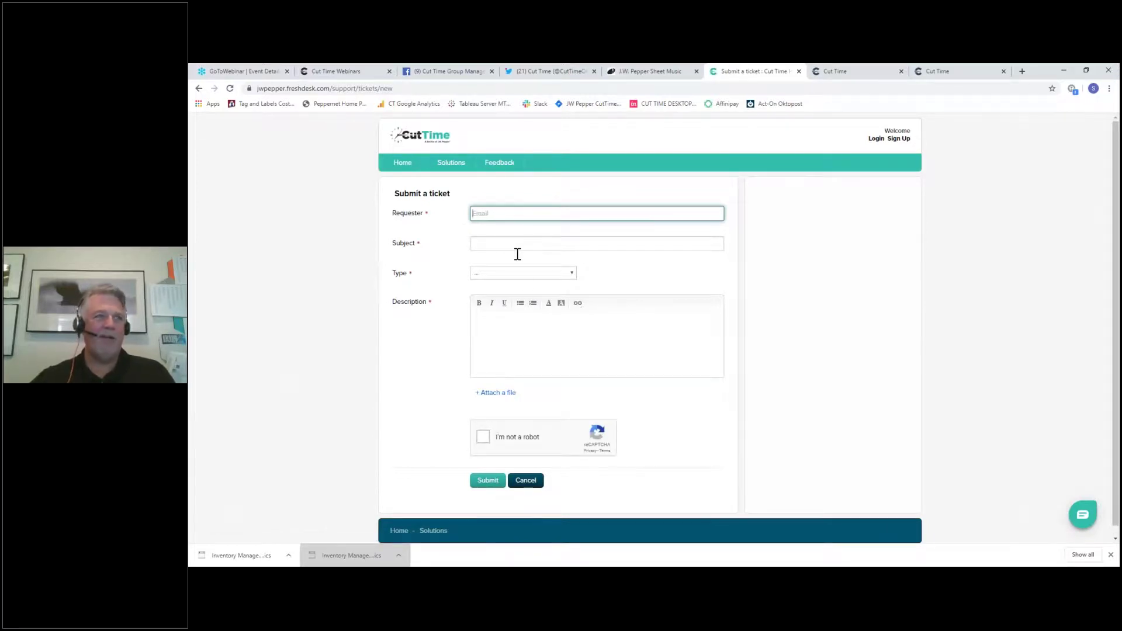
{"action": "left_click", "coordinate": [518, 273]}
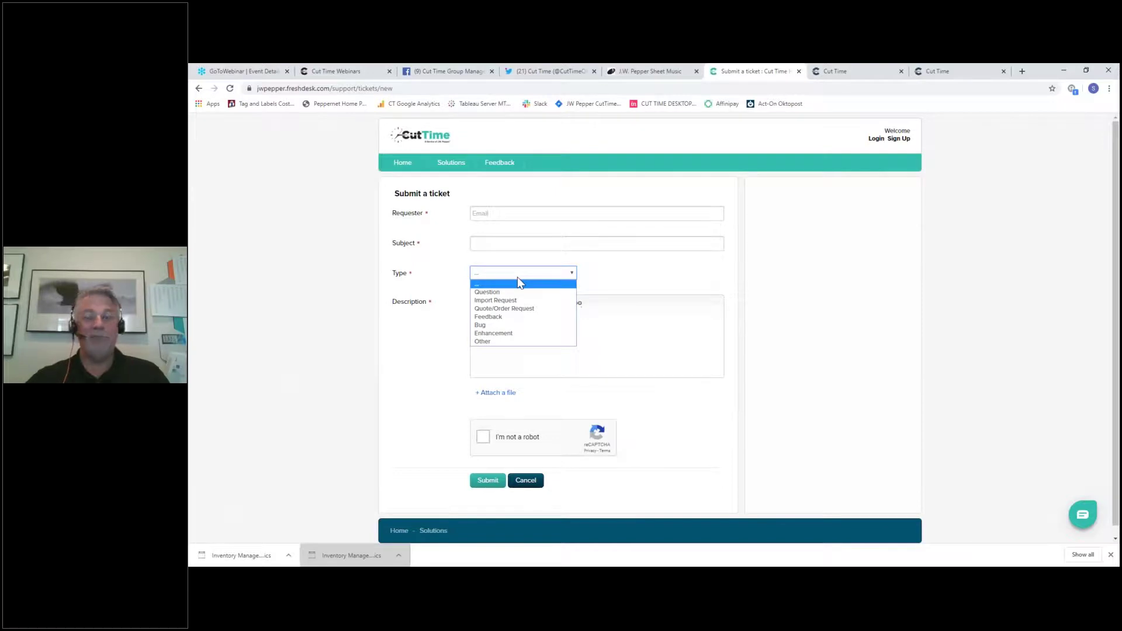
{"action": "left_click", "coordinate": [519, 283]}
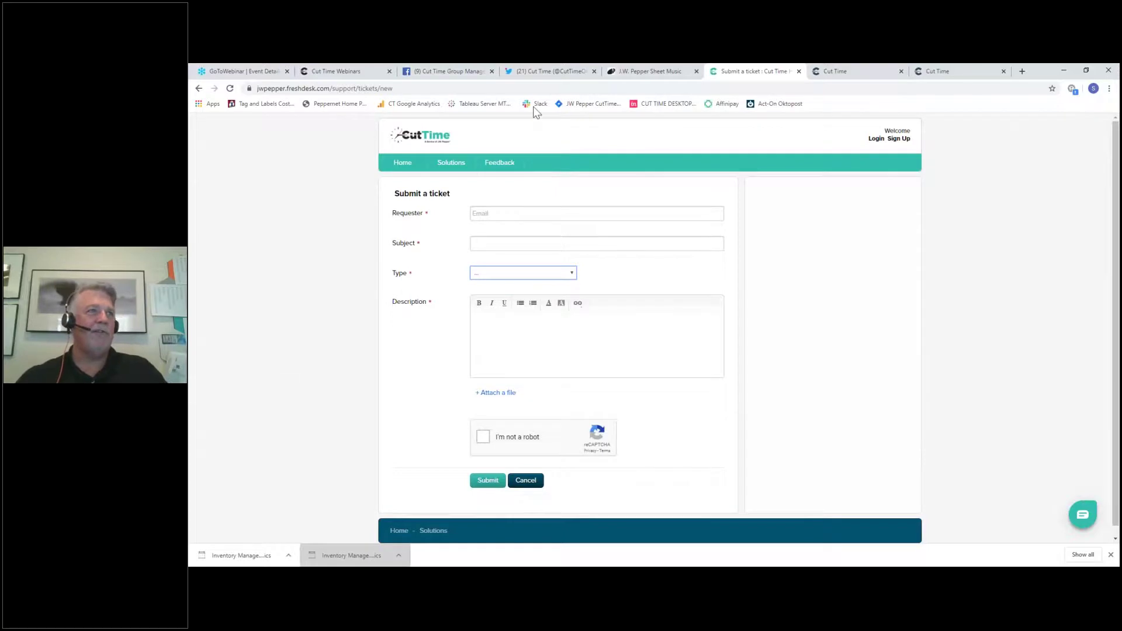
Step: View Cut Time's Facebook and Twitter pages and the J.W. Pepper homepage, and switch to the presentation's Closing Thoughts slide
{"action": "left_click", "coordinate": [448, 71]}
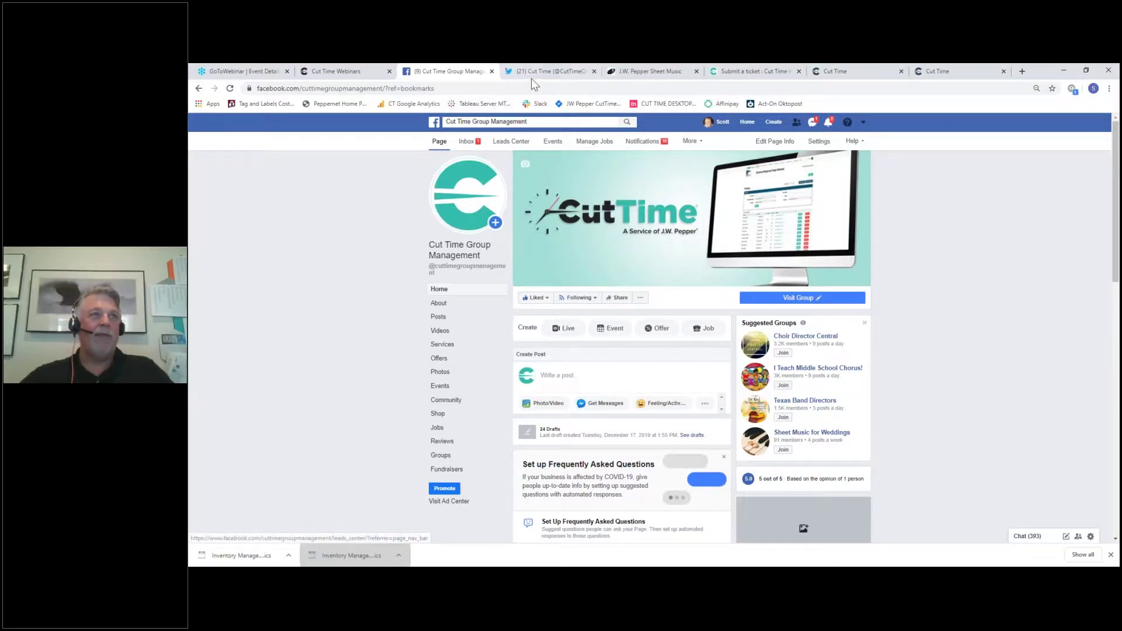
{"action": "left_click", "coordinate": [545, 73]}
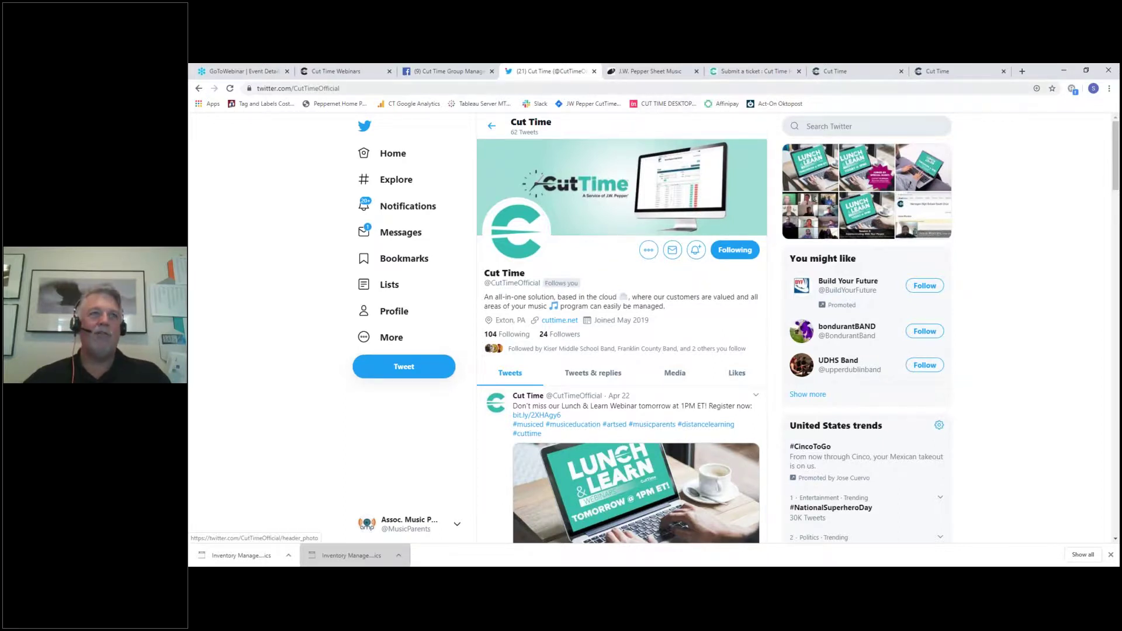
{"action": "left_click", "coordinate": [651, 72]}
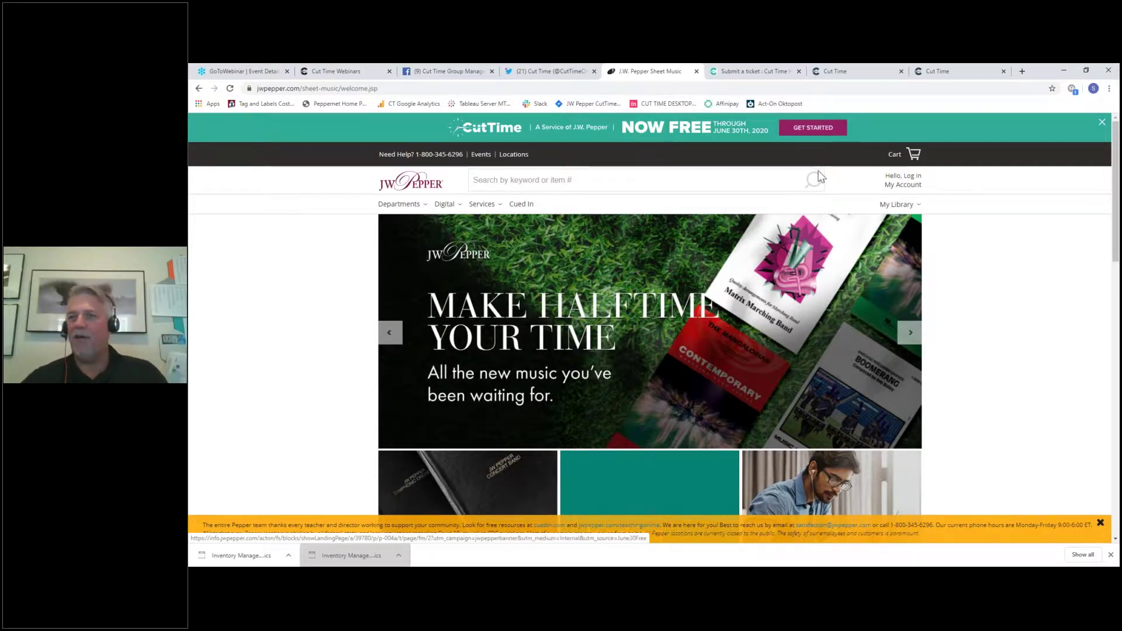
{"action": "mouse_move", "coordinate": [903, 181]}
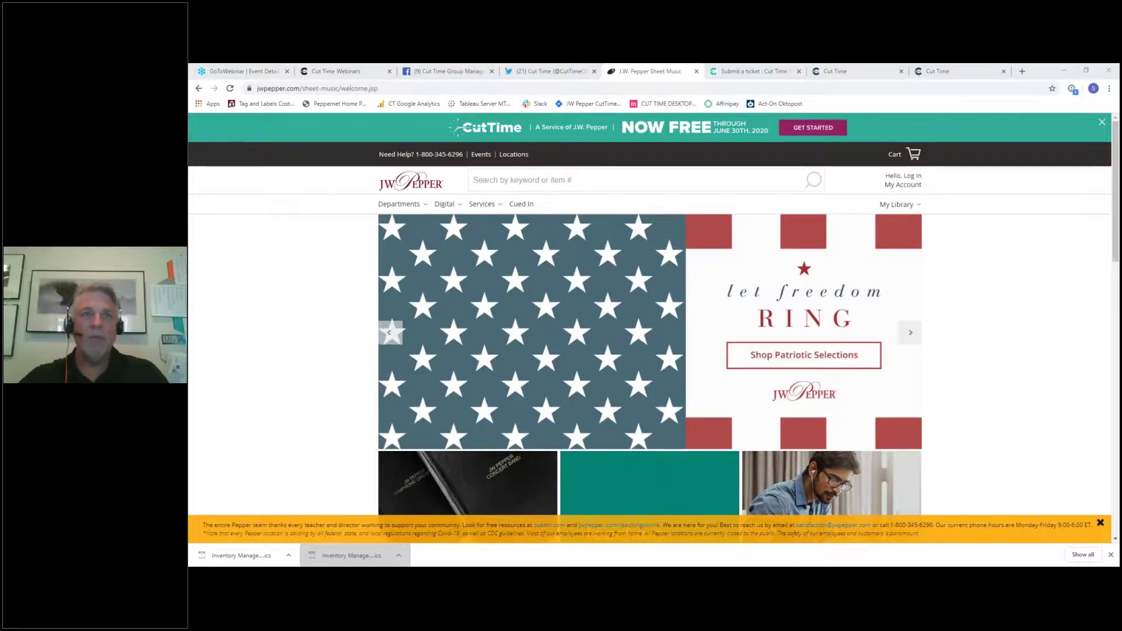
{"action": "key", "text": "alt+Tab"}
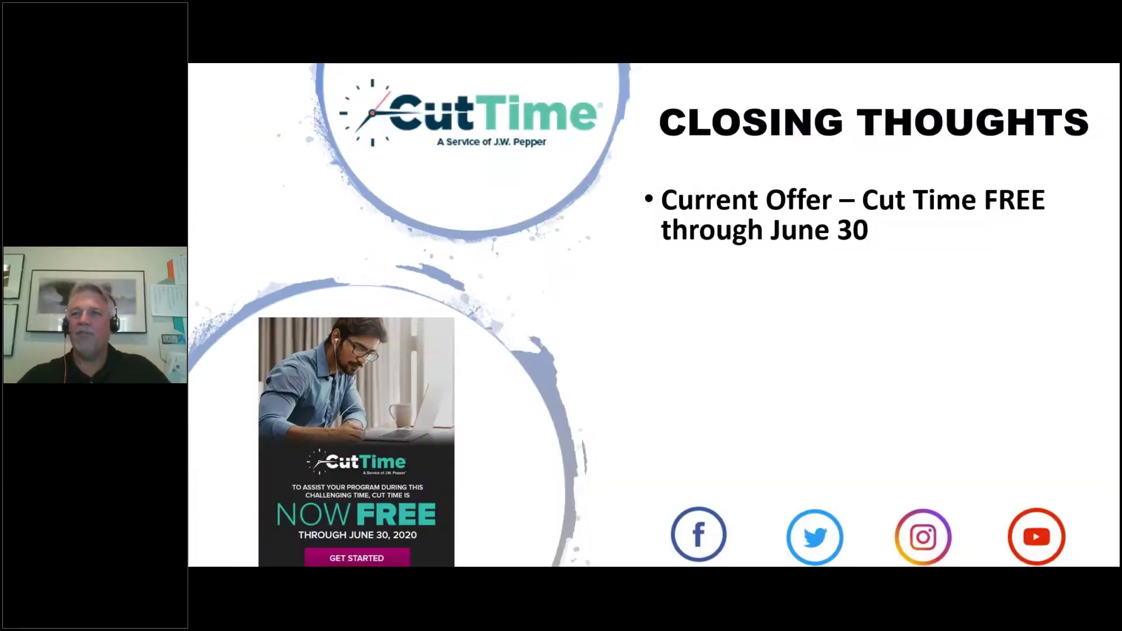